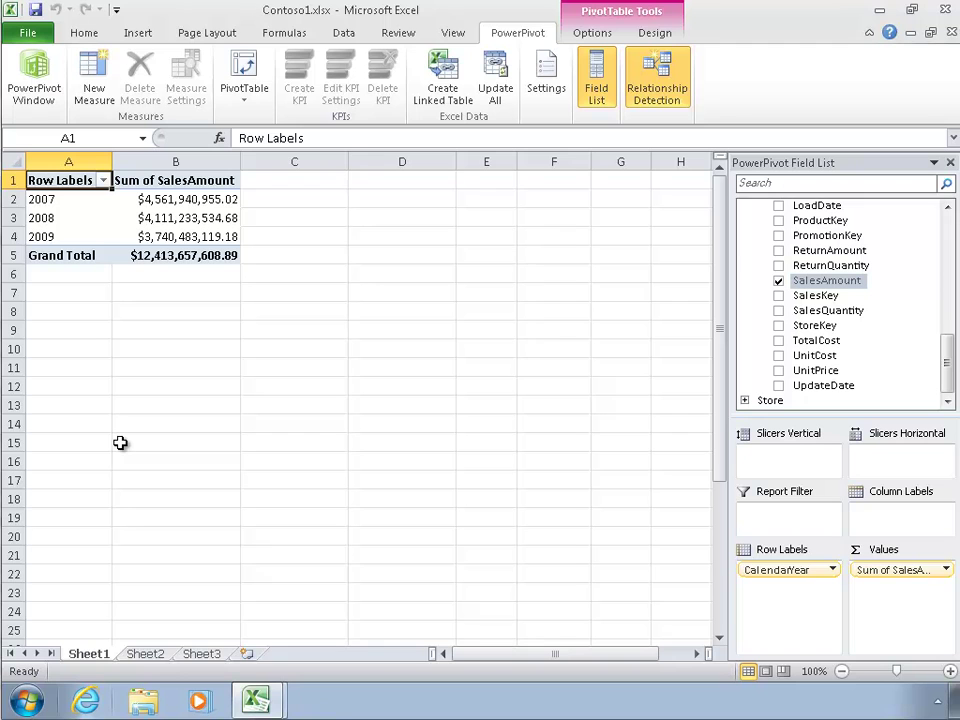
- Open the PowerPivot window and inspect the RELATED formulas in CalculatedColumn1 and CalculatedColumn2
left_click(33, 75)
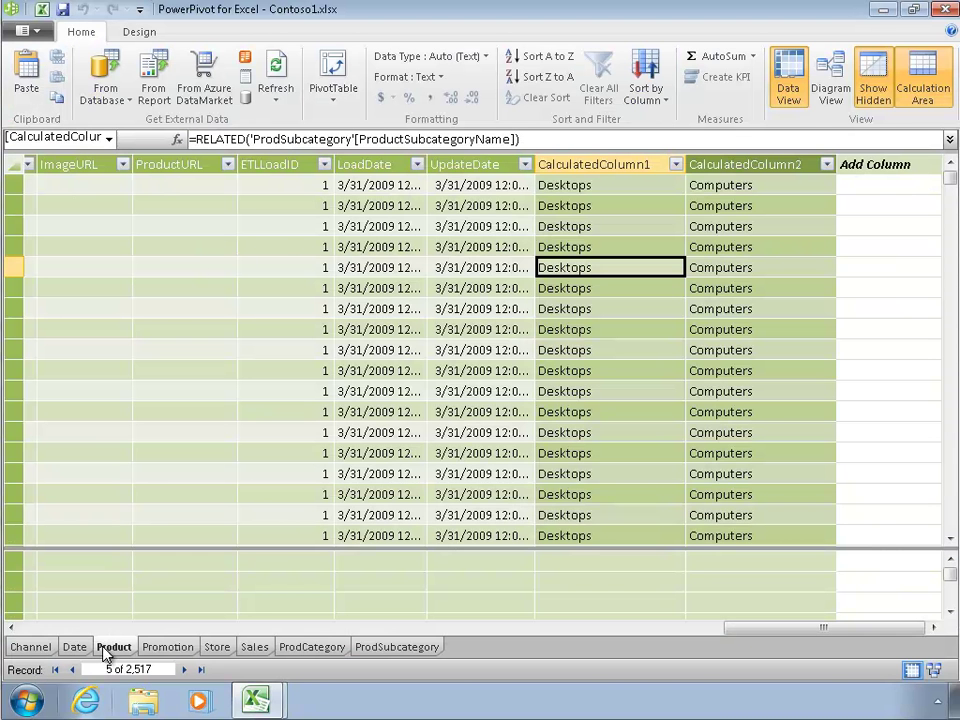
left_click(601, 372)
left_click(716, 308)
left_click(602, 269)
left_click(724, 268)
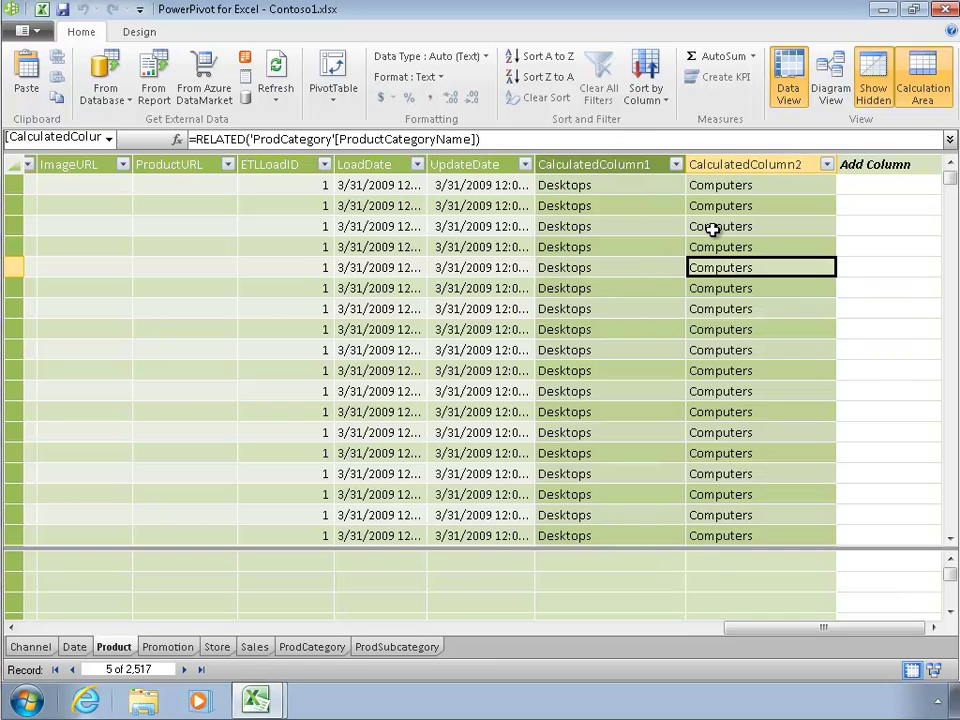
- Return to the workbook and toggle SalesAmount off and back on in the pivot values
left_click(42, 13)
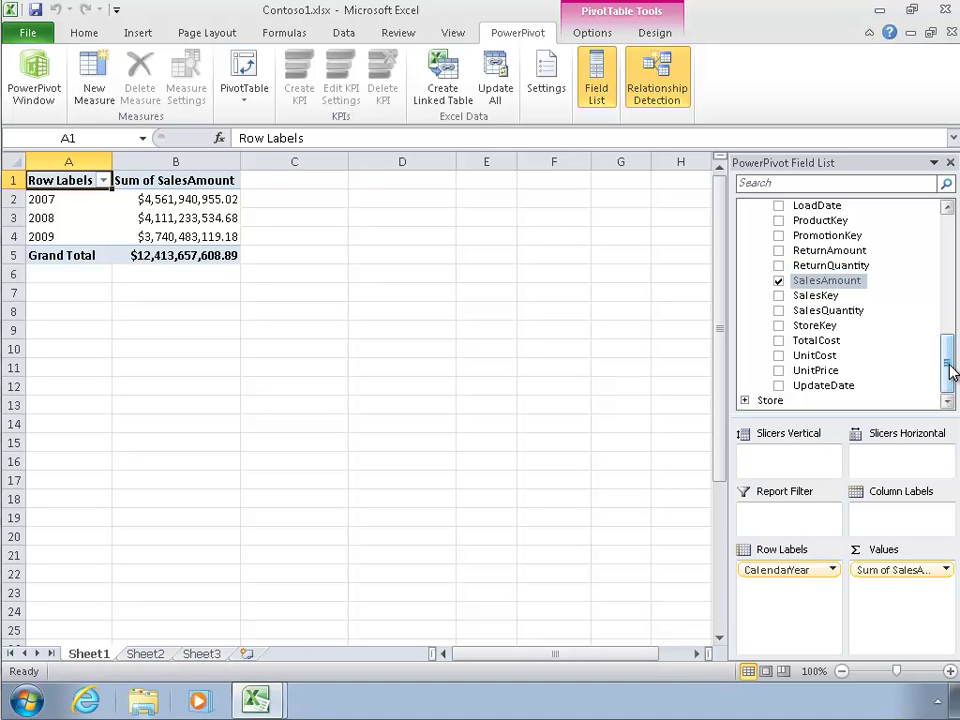
mouse_move(952, 372)
left_mouse_down()
mouse_move(943, 300)
mouse_move(949, 354)
left_mouse_up()
left_click(779, 311)
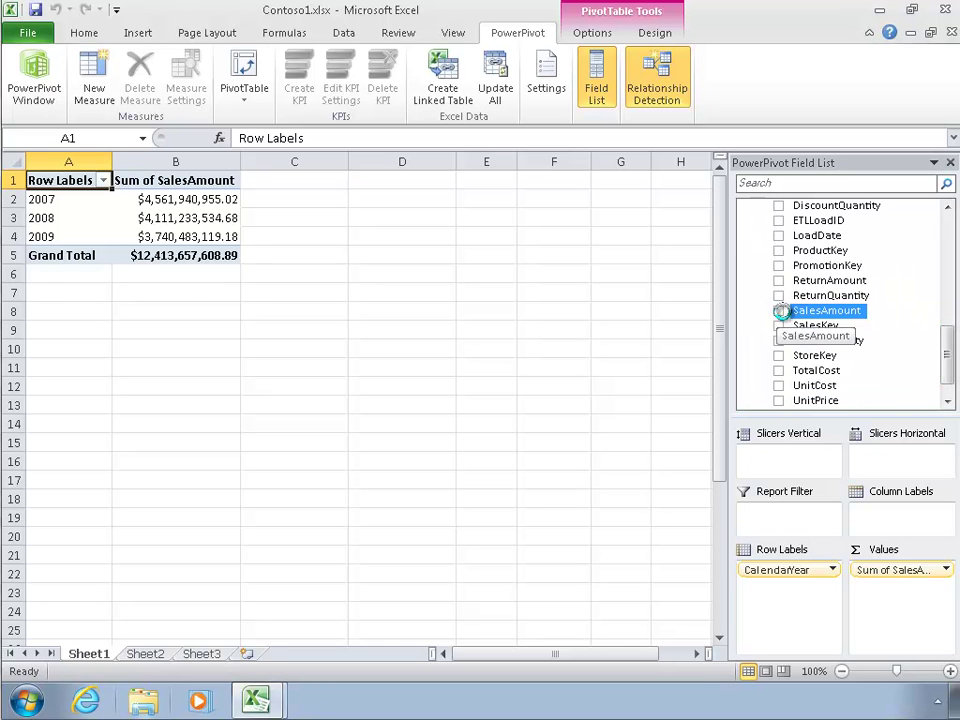
left_click_drag(947, 345, 949, 362)
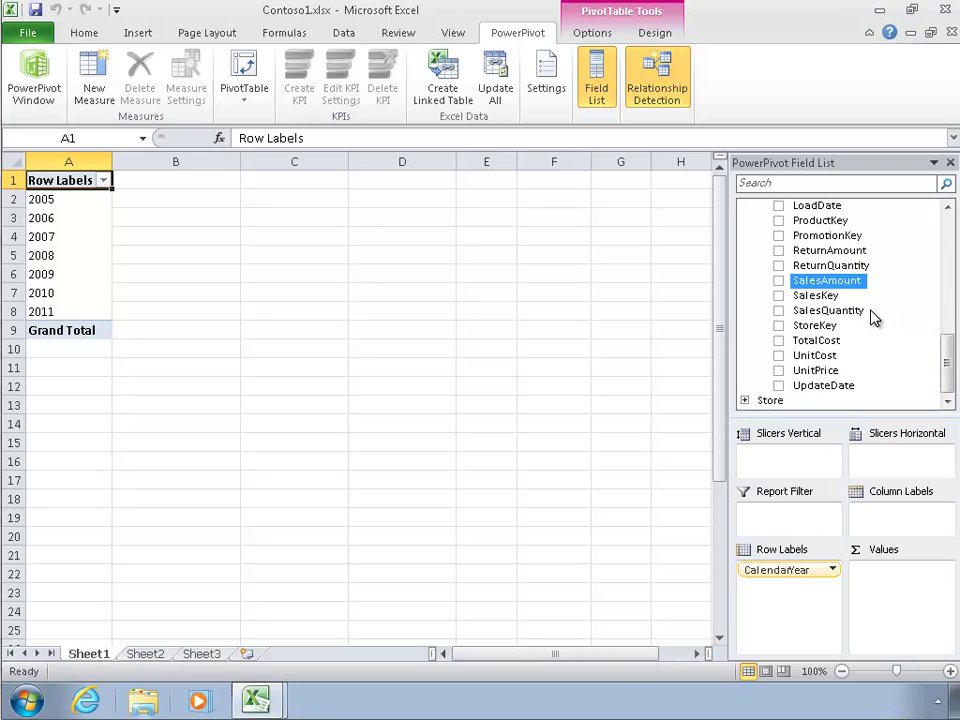
left_click(779, 281)
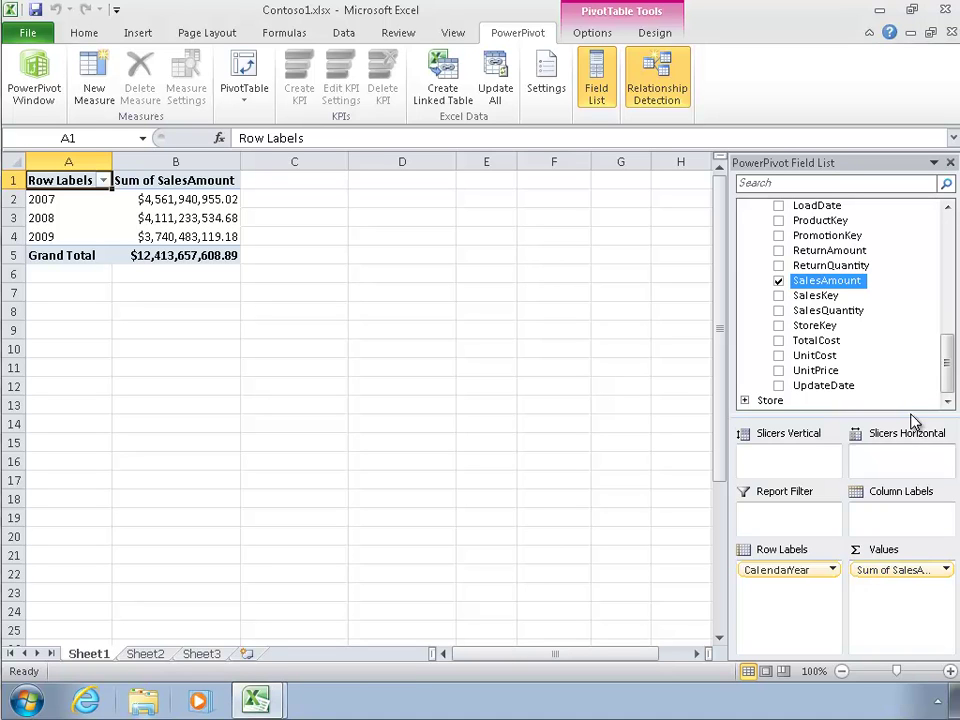
- Add and then remove the ChannelName breakdown, and remove SalesAmount, leaving only years as rows
left_click_drag(945, 364, 926, 214)
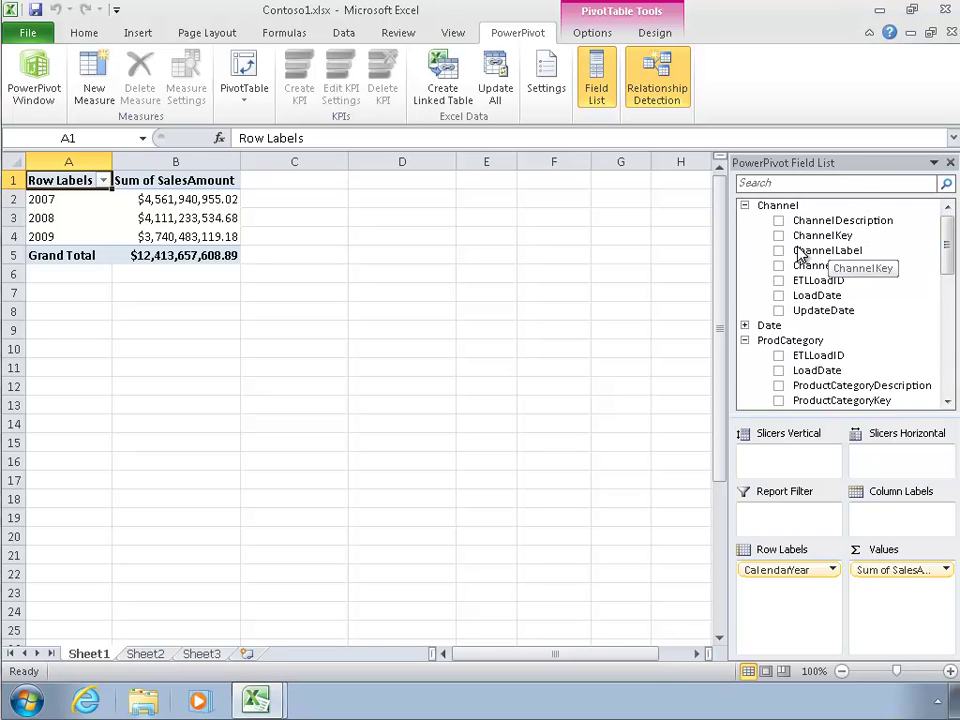
left_click(779, 266)
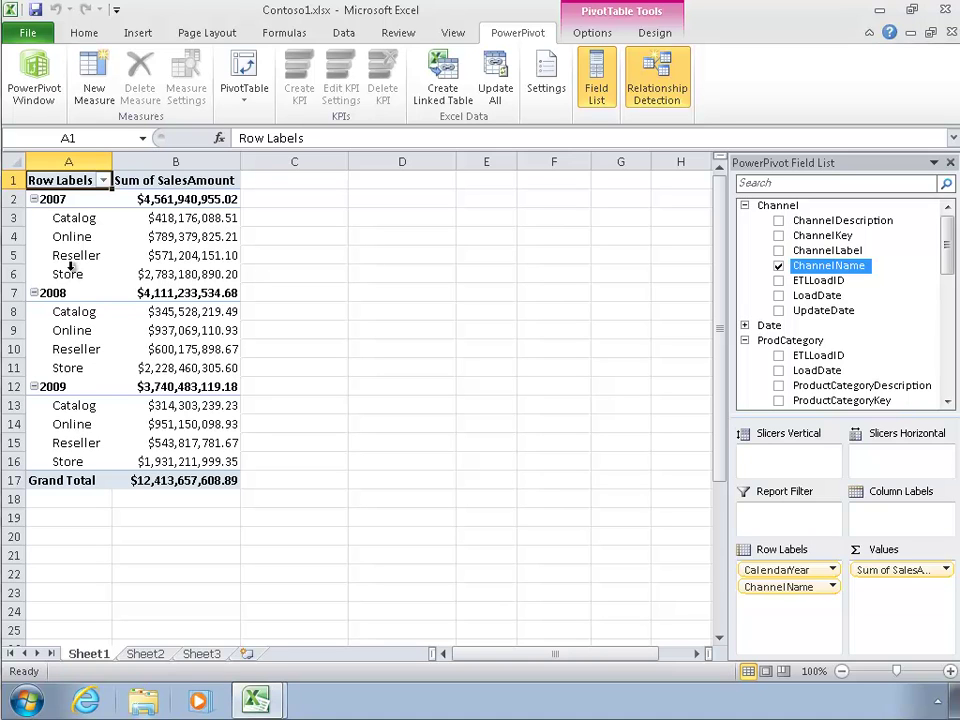
left_click(779, 265)
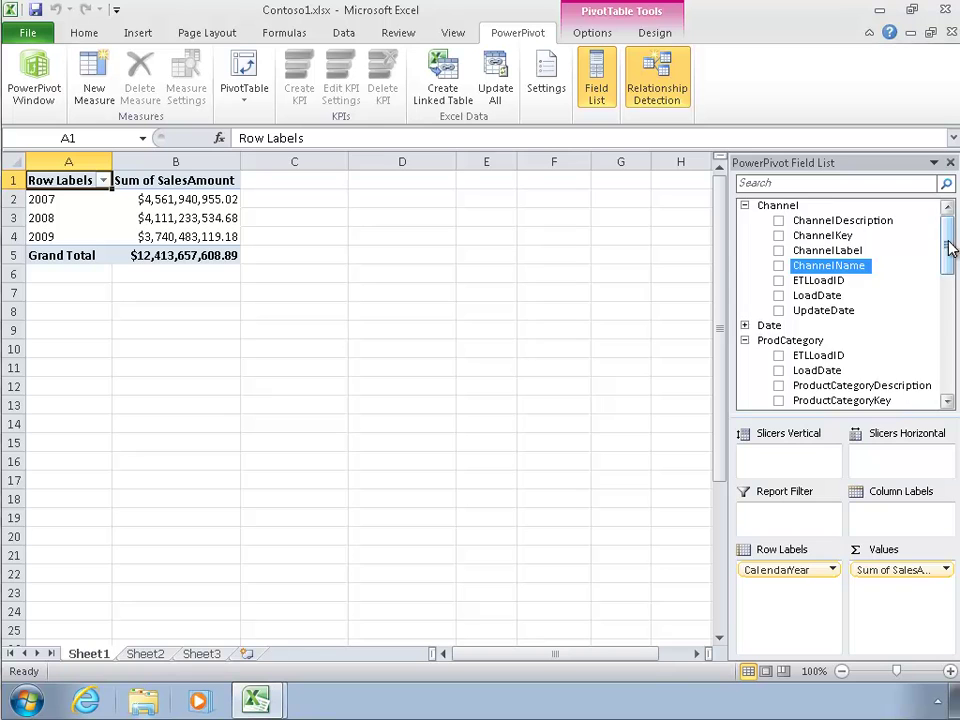
left_click_drag(950, 248, 950, 365)
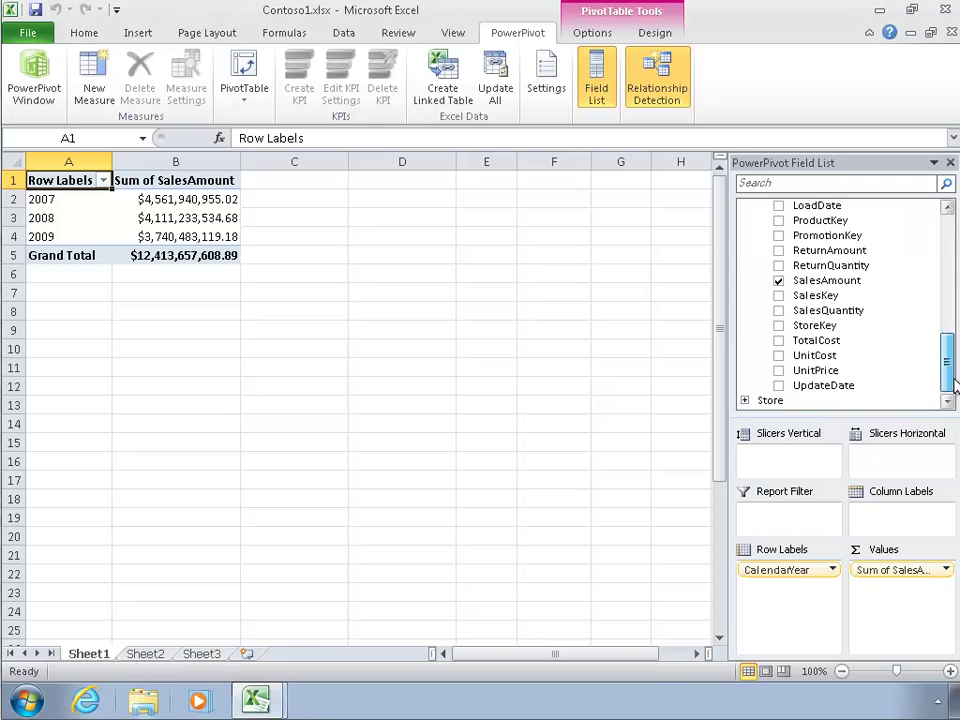
left_click(779, 281)
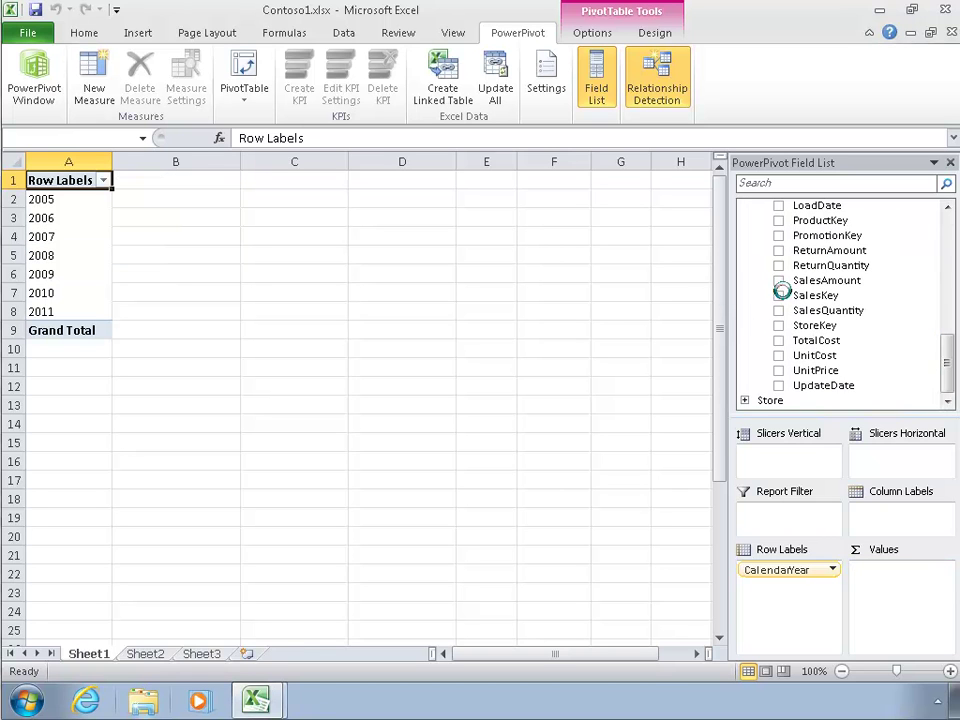
- Reopen the Product table in PowerPivot and enlarge its calculation area below the rows
left_click(33, 72)
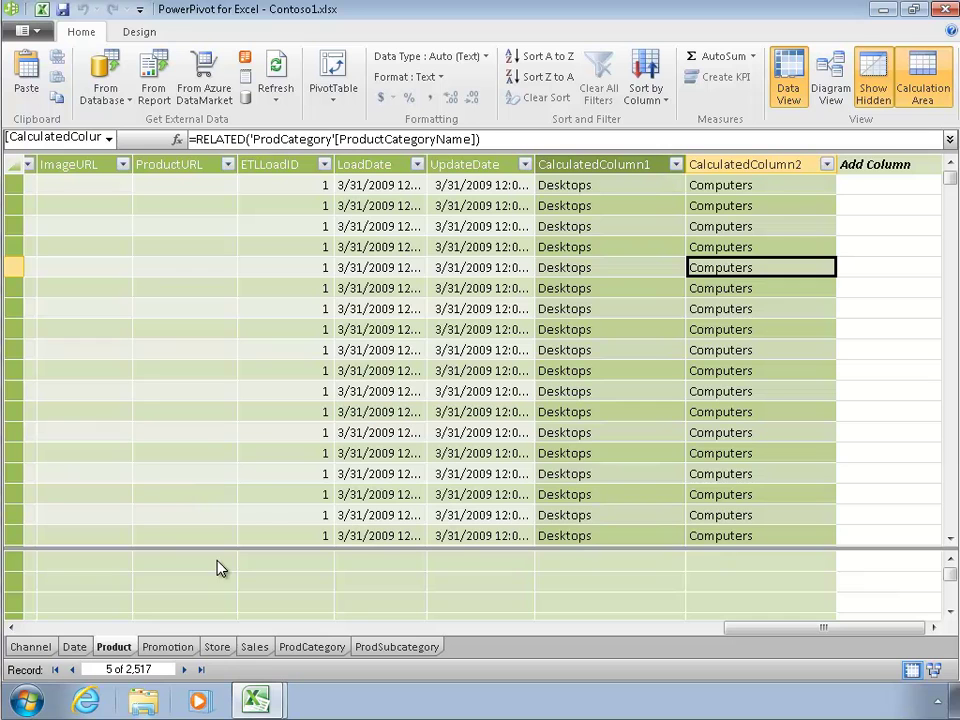
left_click(754, 188)
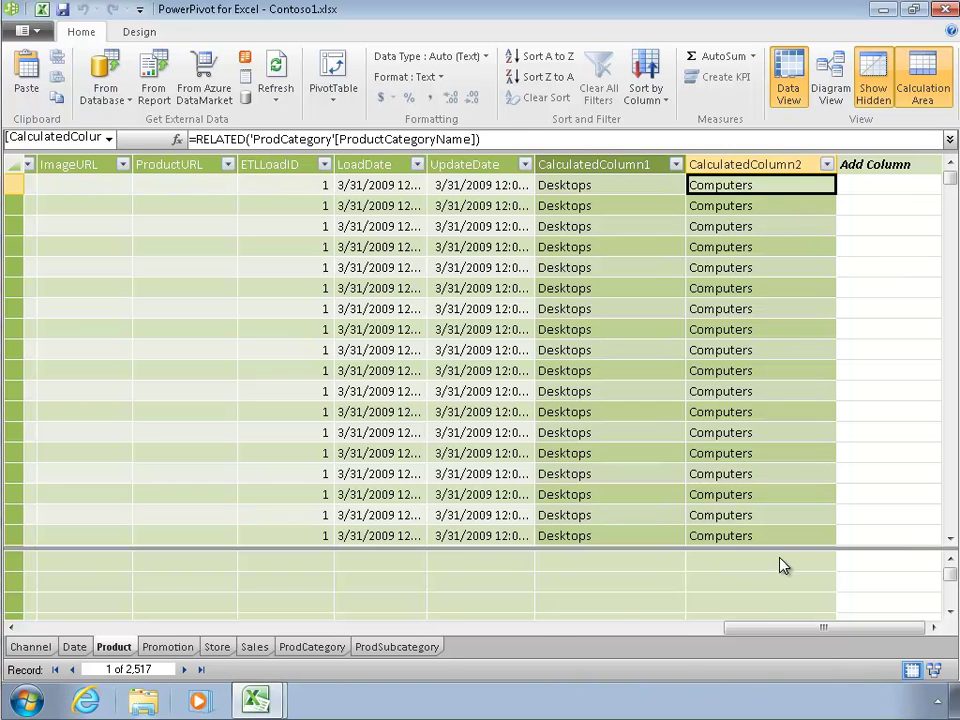
left_click_drag(779, 541, 780, 325)
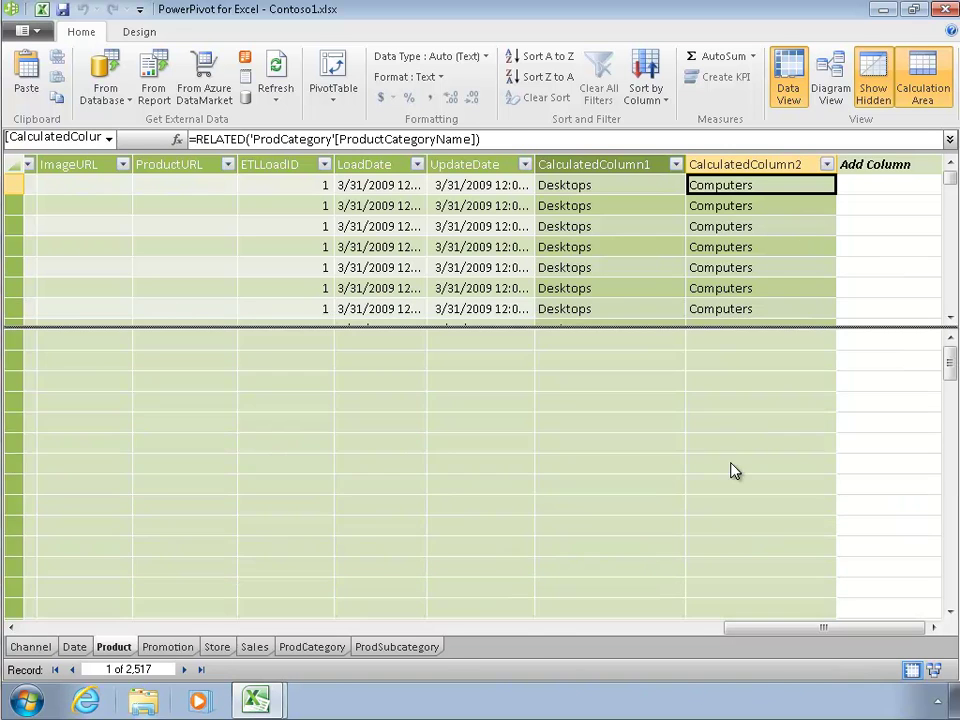
left_click(617, 344)
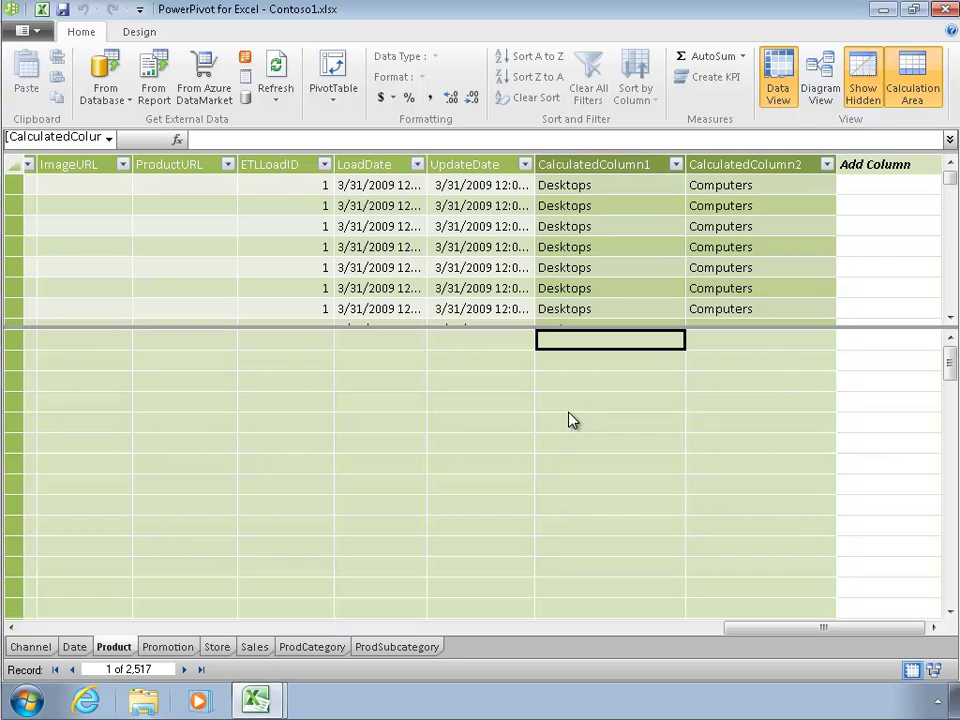
- Switch to the Sales table, enlarge its calculation area, and select the cell under SalesAmount
left_click(260, 646)
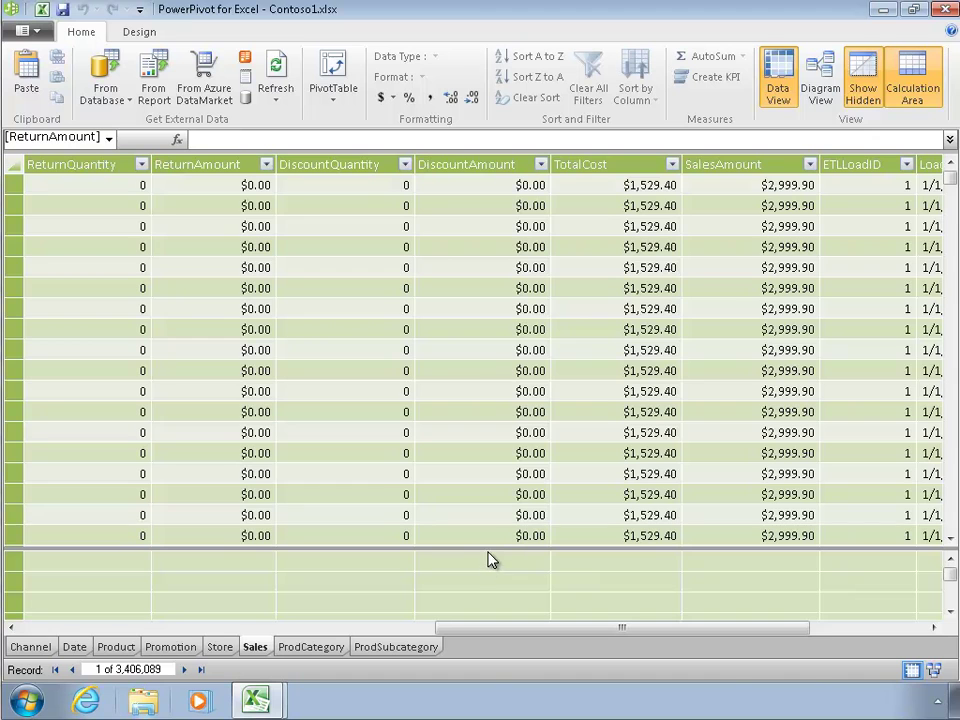
left_click_drag(491, 546, 491, 568)
left_click(663, 370)
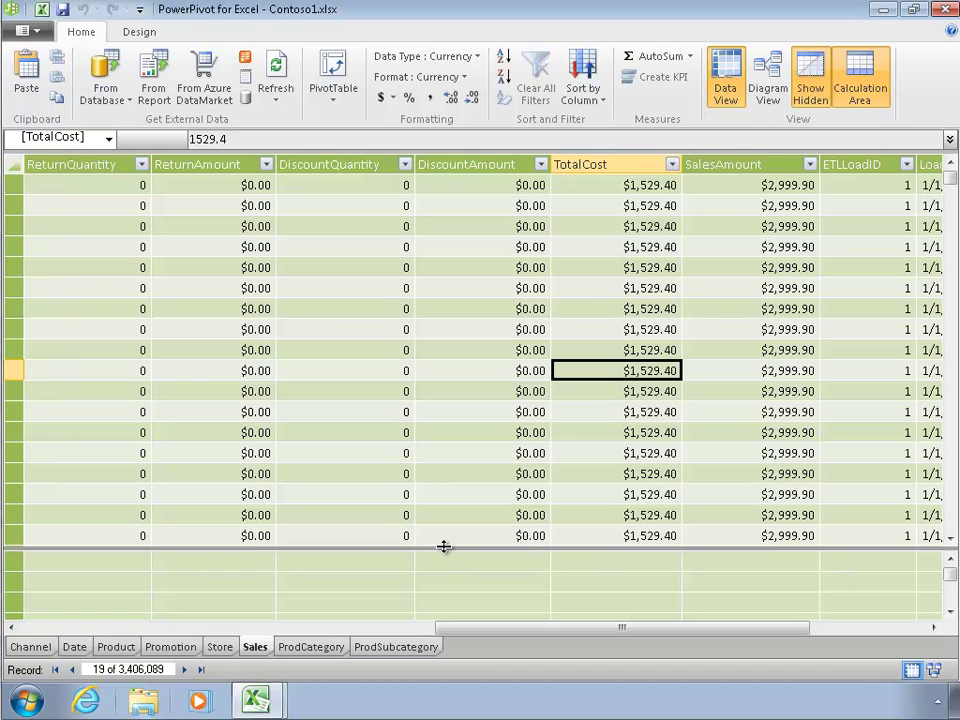
left_click_drag(444, 546, 456, 354)
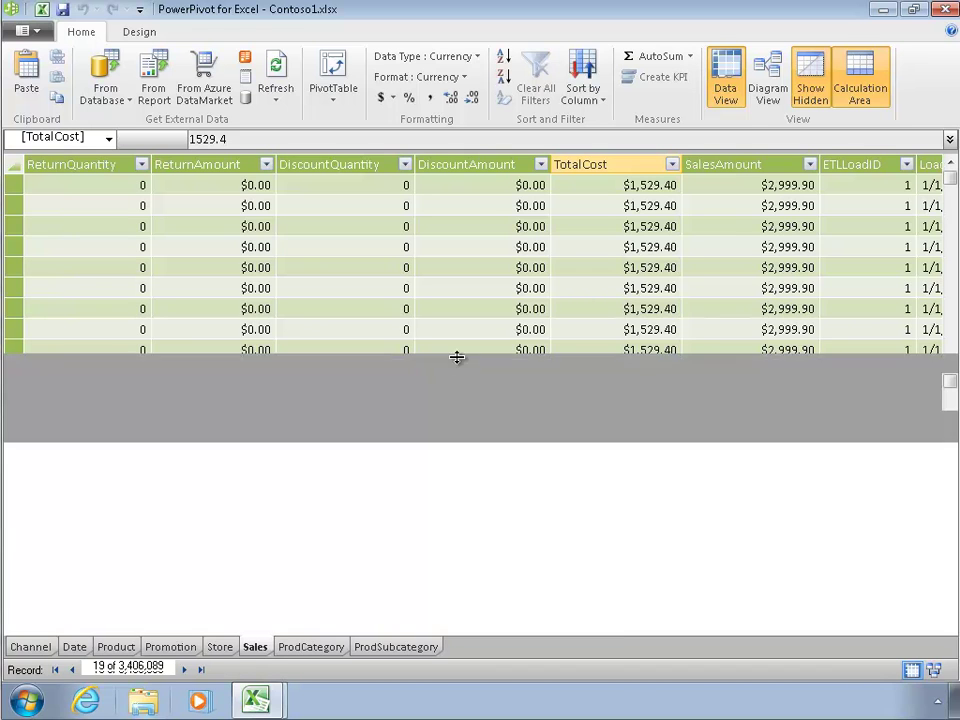
left_click(671, 388)
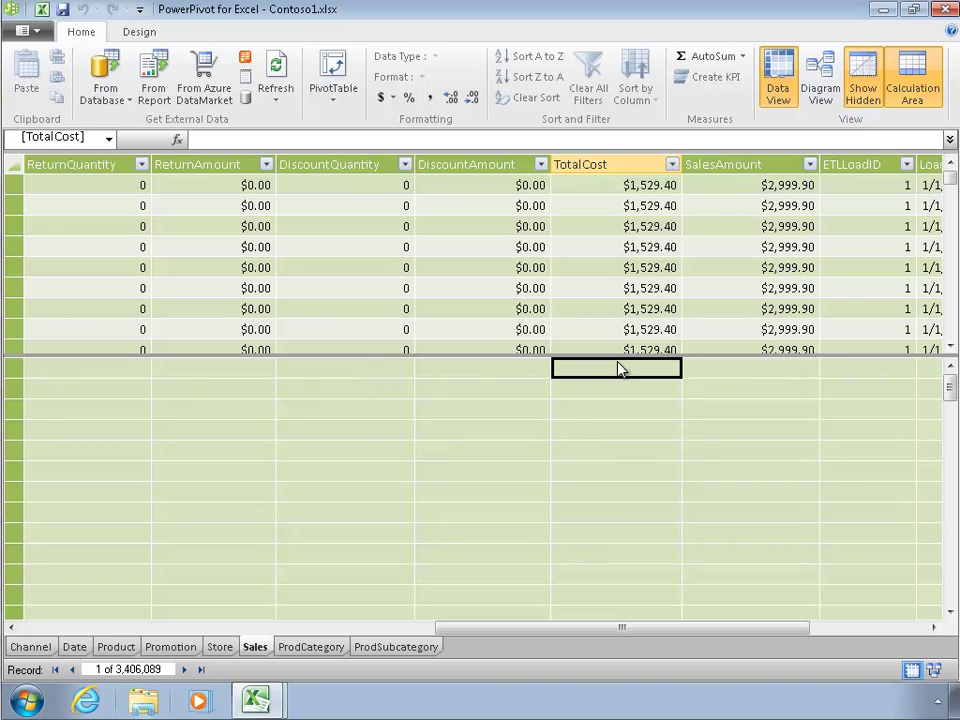
left_click(146, 412)
left_click(155, 491)
left_click(446, 535)
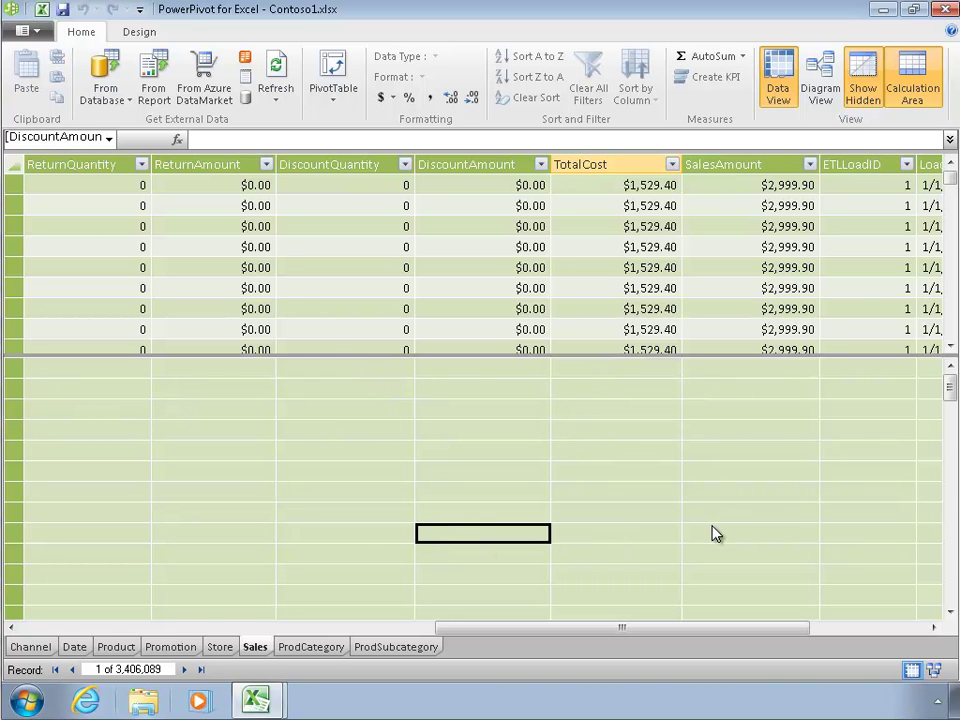
left_click(536, 407)
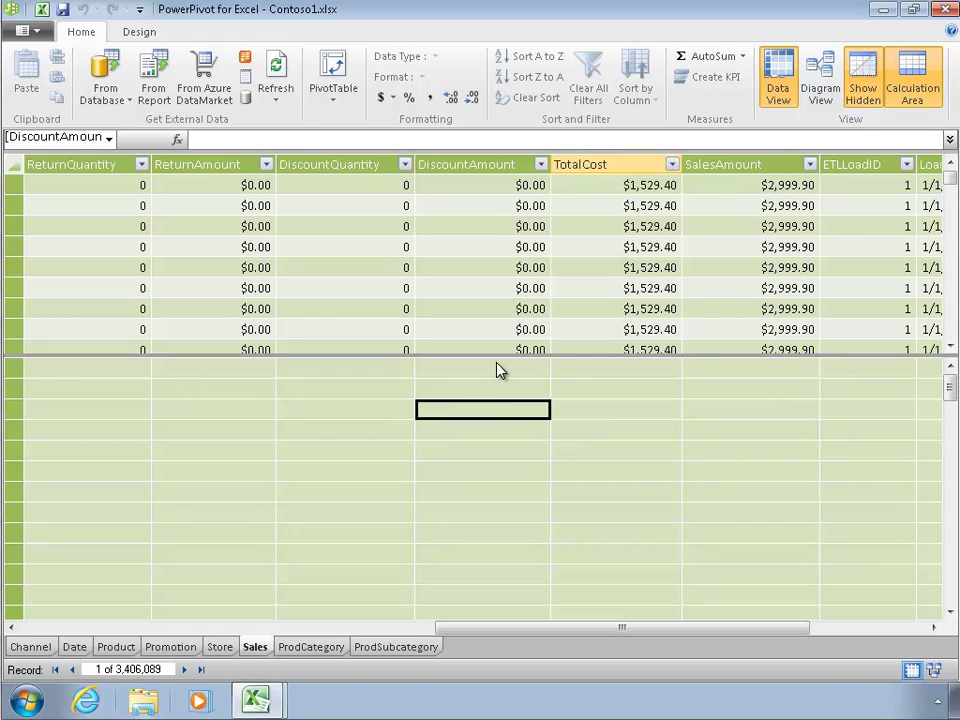
left_click(729, 370)
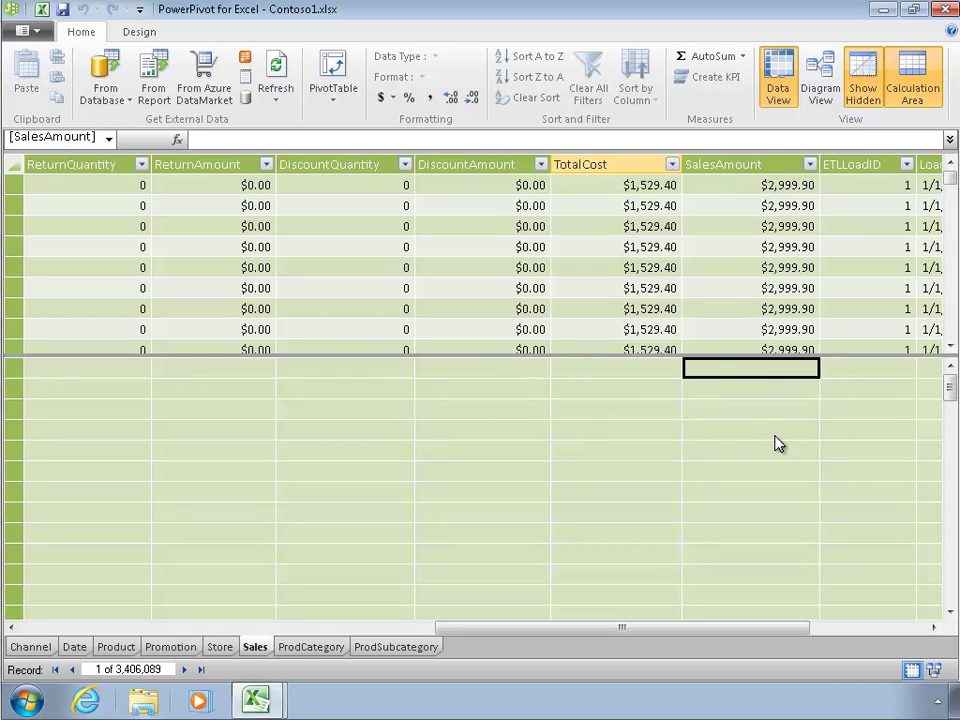
- Start a measure formula in the formula bar twice, cancelling each empty edit
left_click(273, 139)
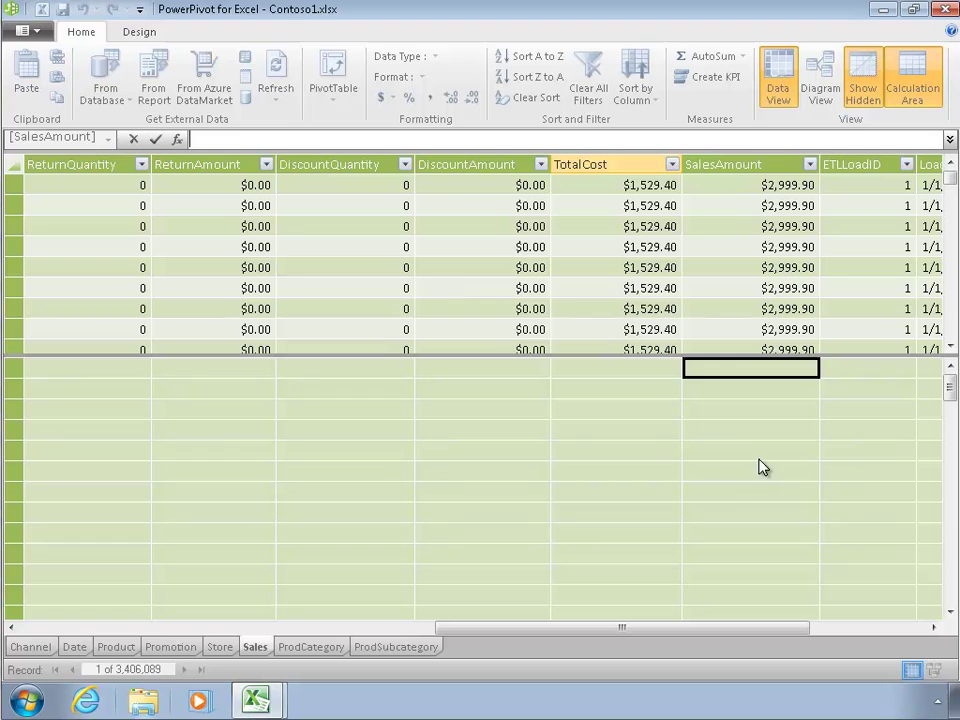
left_click(740, 376)
left_click(203, 139)
left_click(735, 368)
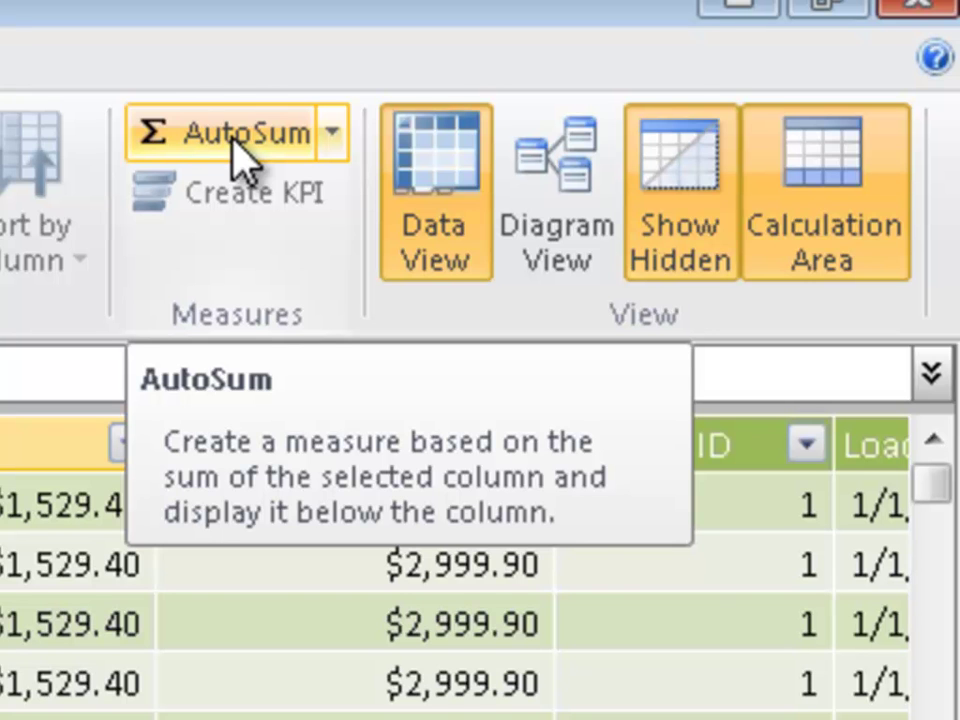
- Enter the measure Revenue:=SUM([SalesAmount]) in the Sales calculation area
left_click(234, 142)
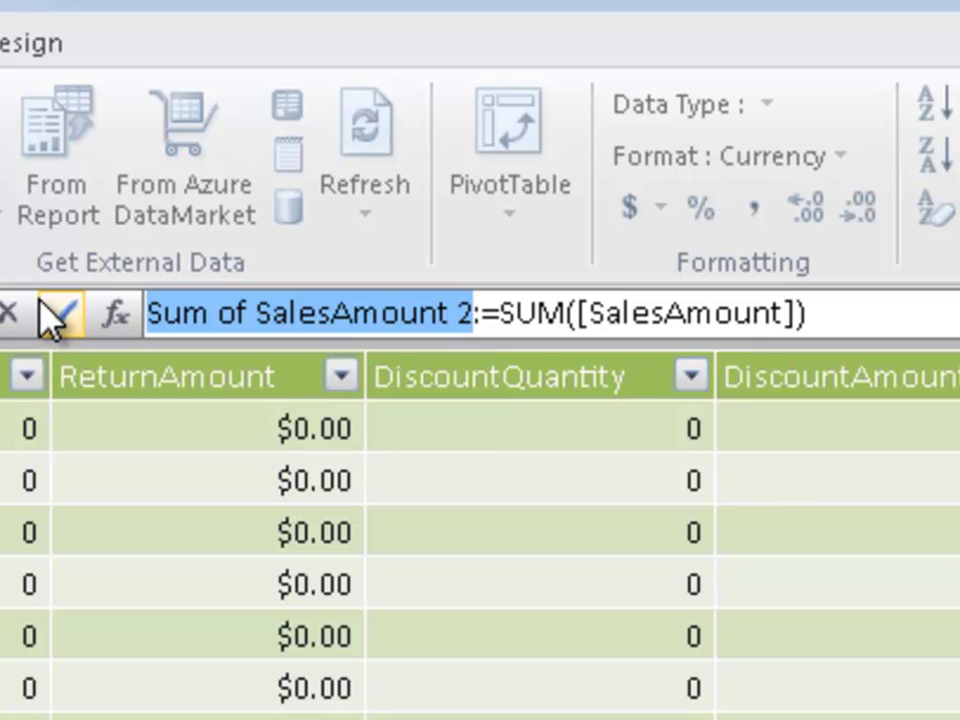
type("Revn")
key("BackSpace")
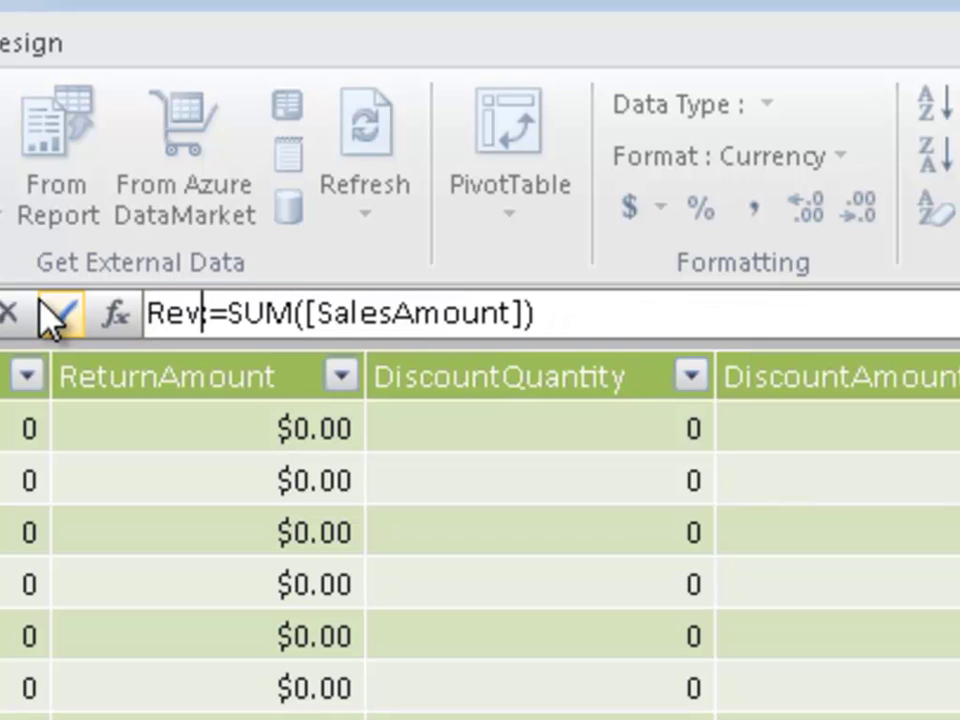
type("enue")
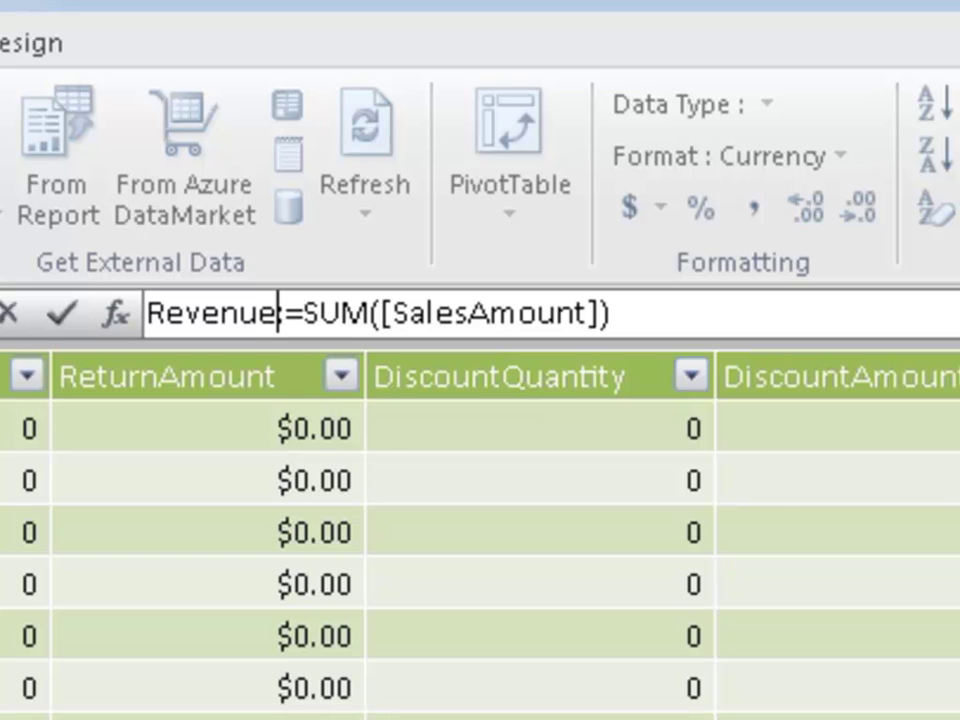
key("Return")
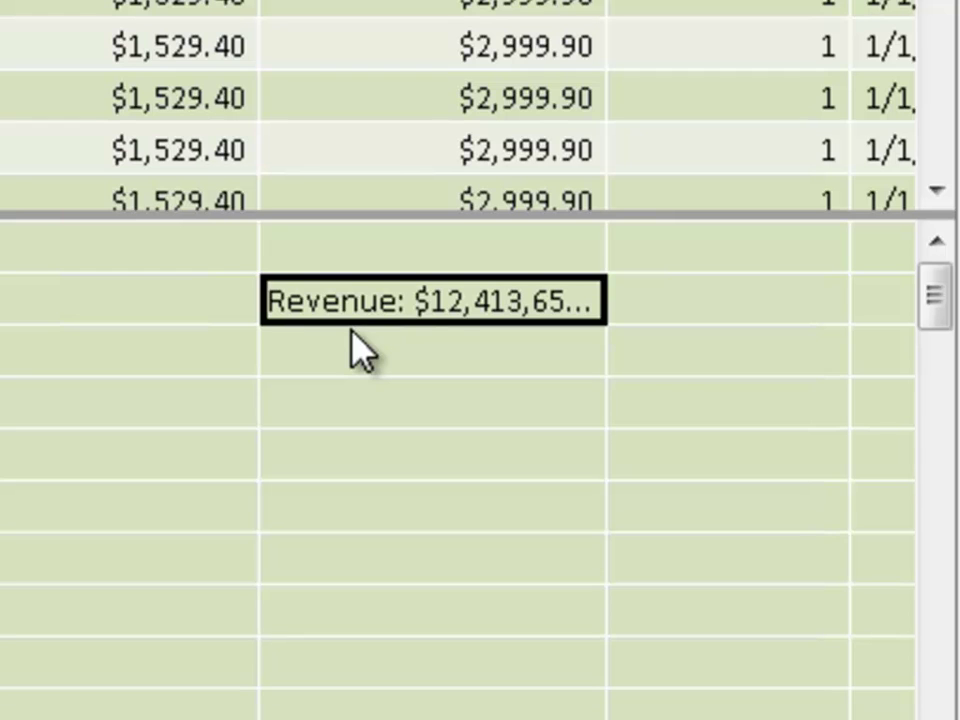
- Create a COGS measure summing the TotalCost column with AutoSum
left_click(73, 297)
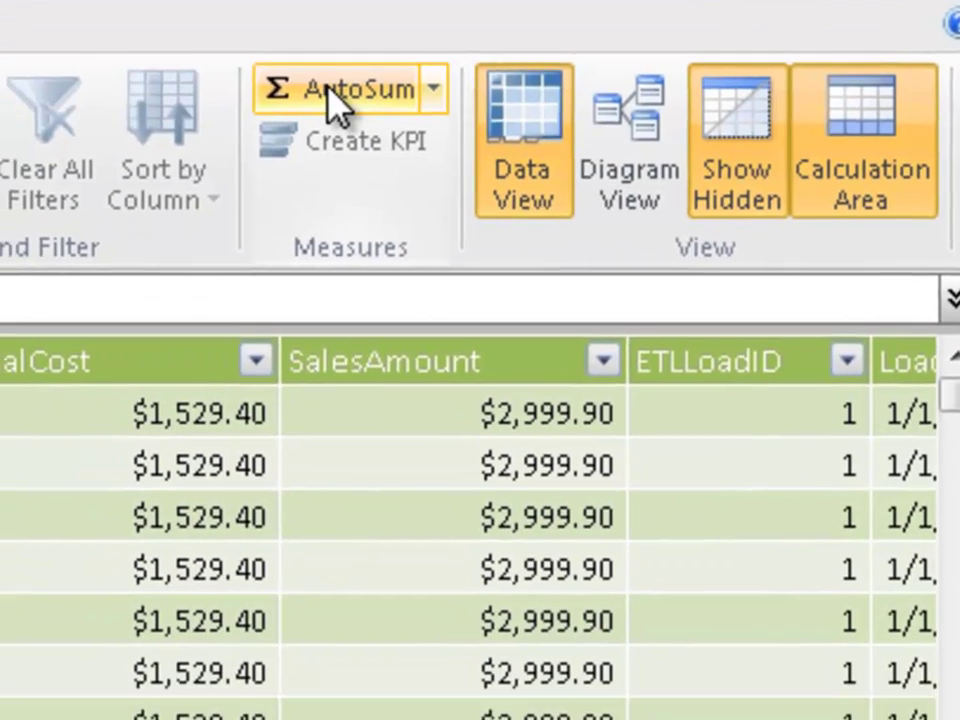
left_click(327, 86)
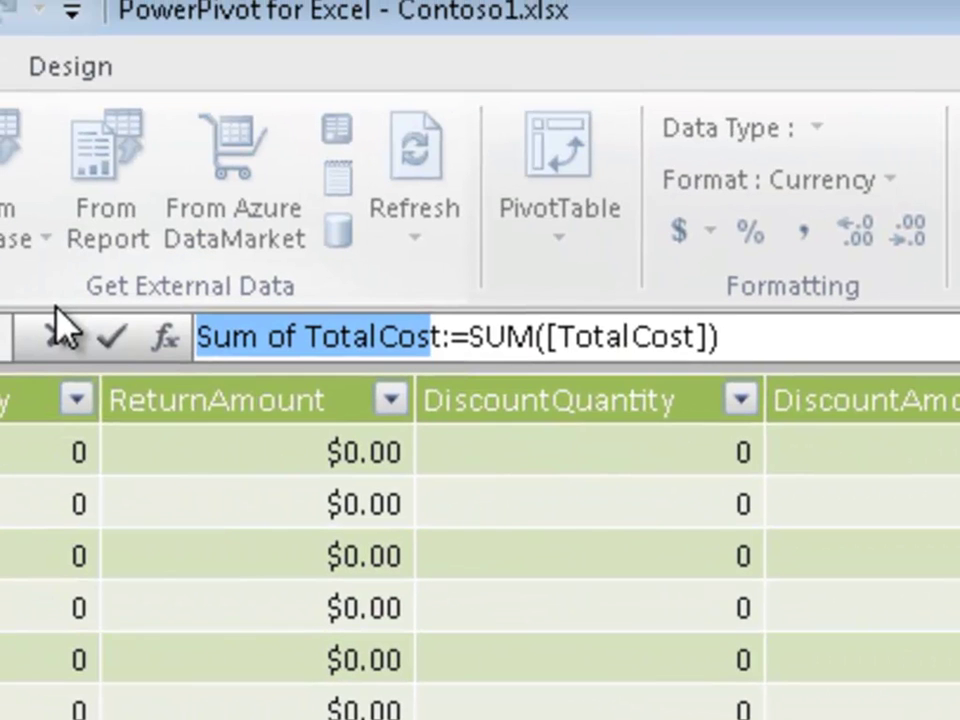
key("Delete")
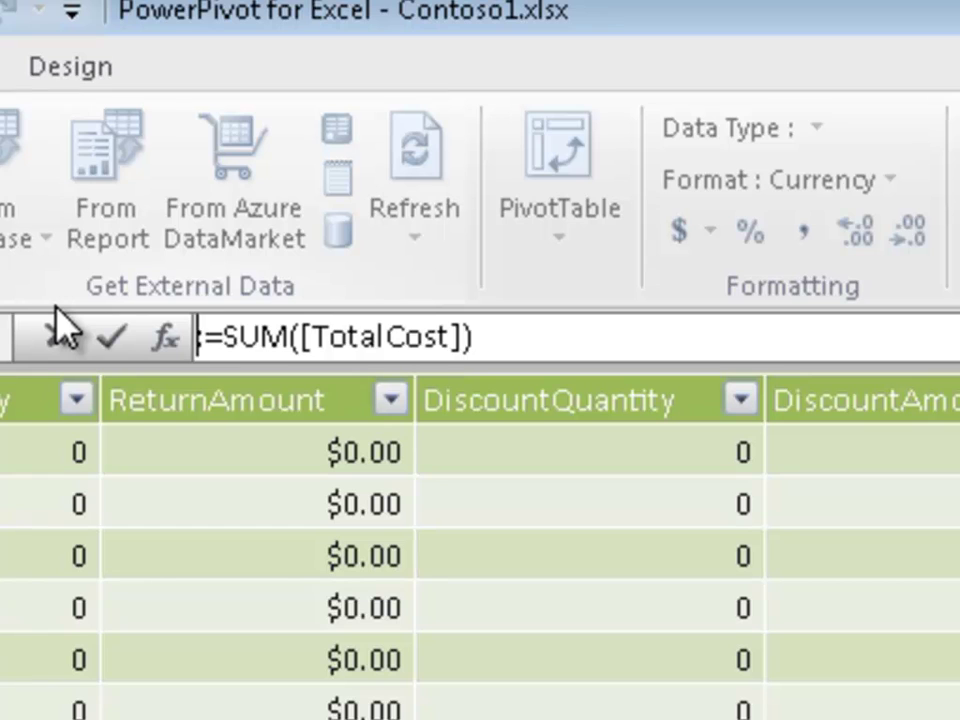
type("COGS")
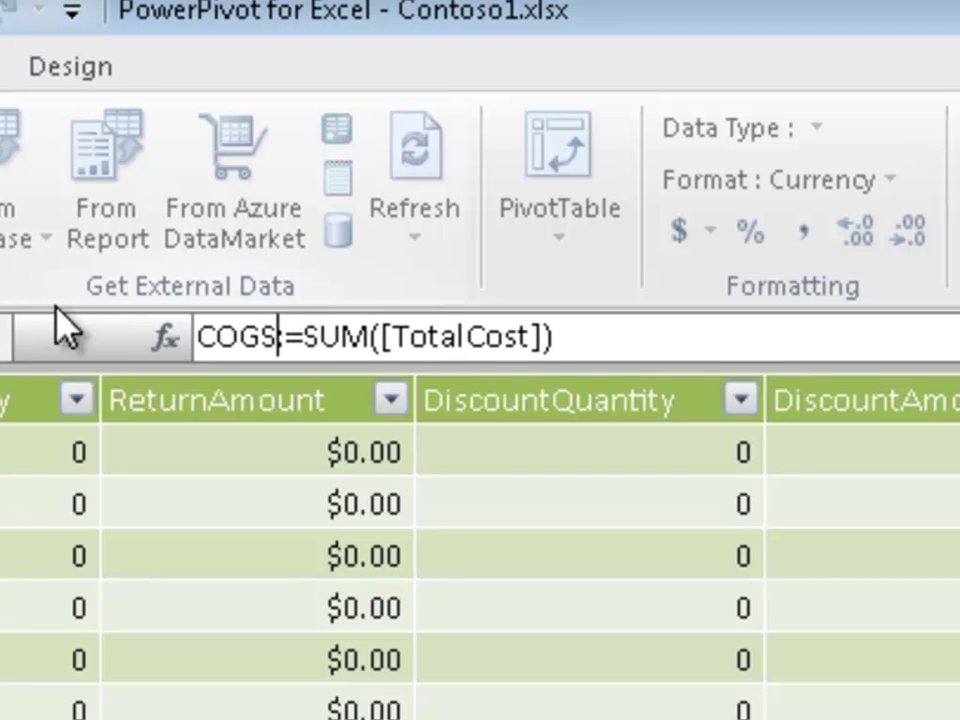
key("Return")
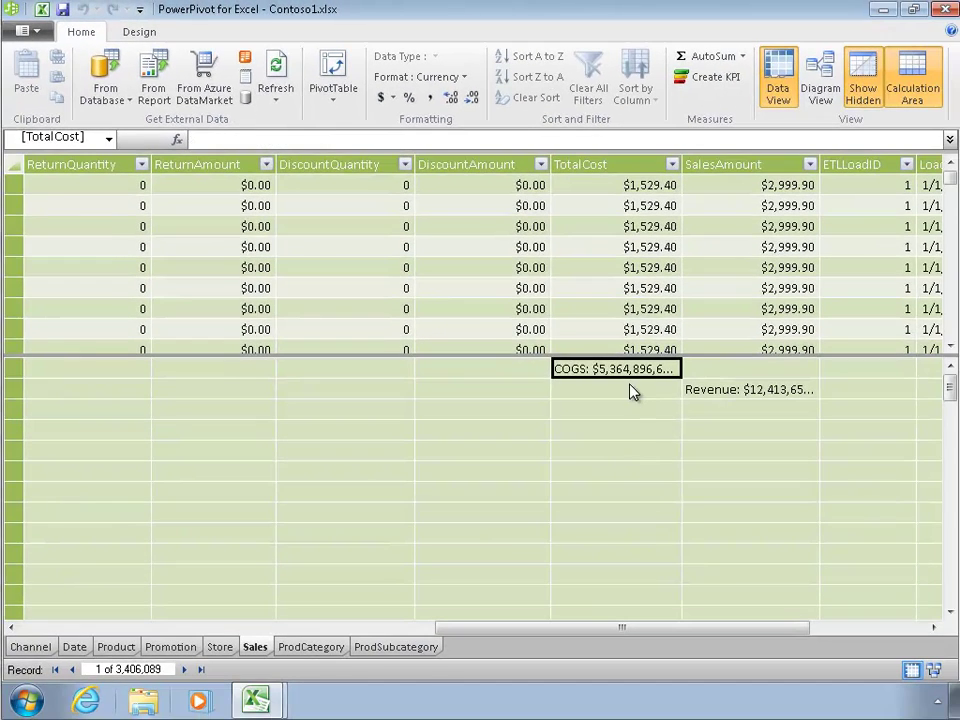
- Check the COGS and Revenue measure formulas and select the empty cell under COGS
left_click(640, 369)
left_click(748, 372)
left_click(730, 390)
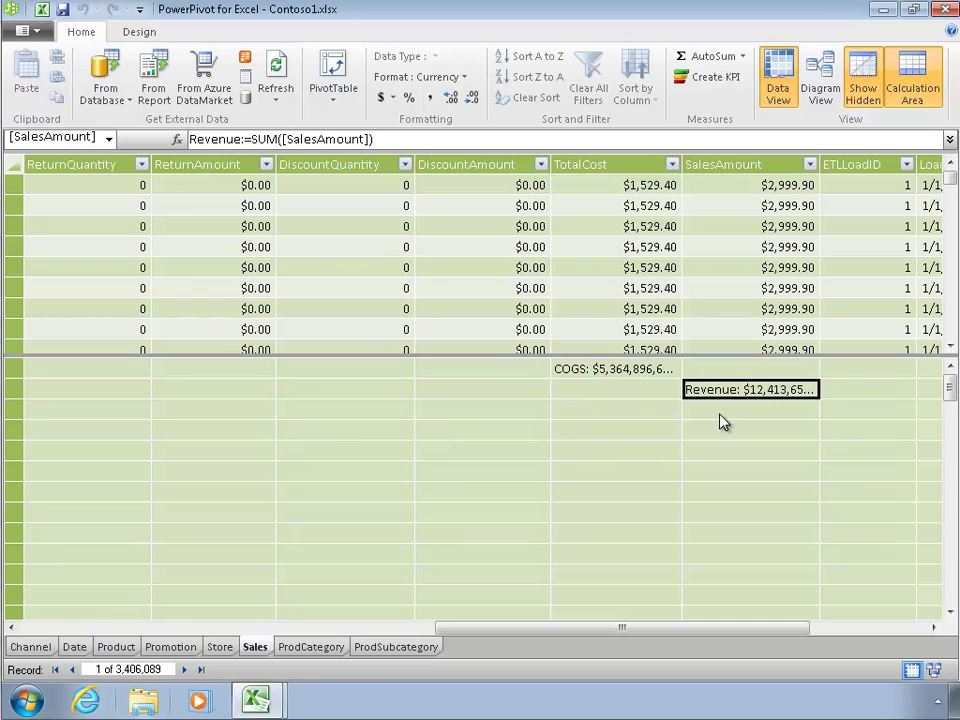
left_click(723, 421)
left_click(625, 415)
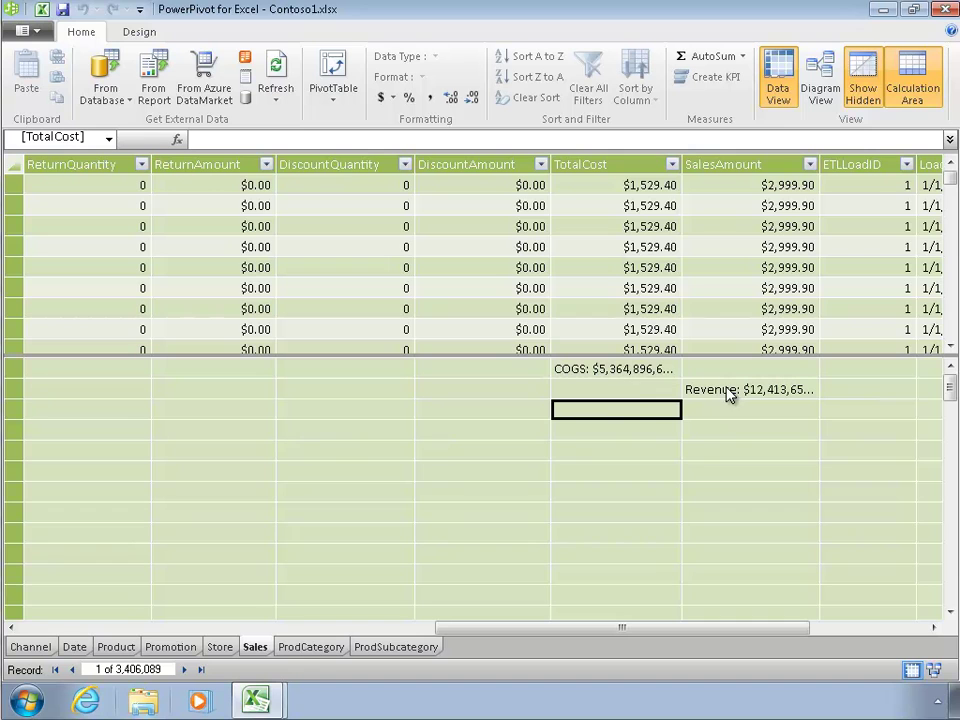
- Add the measure Margin:=[Revenue]-[COGS] to the Sales calculation area
left_click(292, 140)
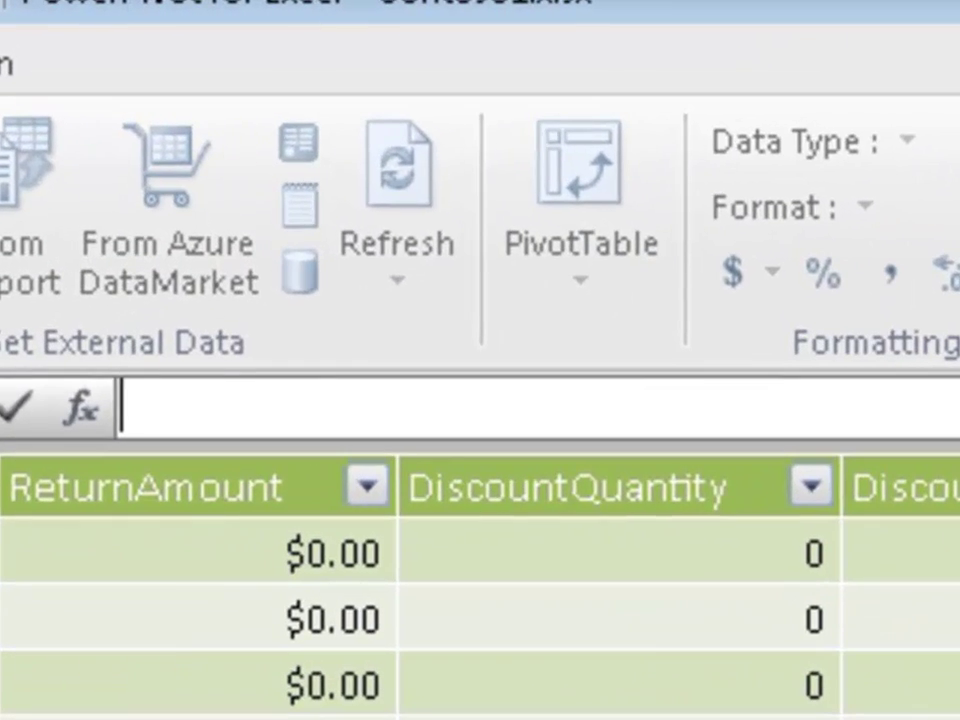
type("Margin:=")
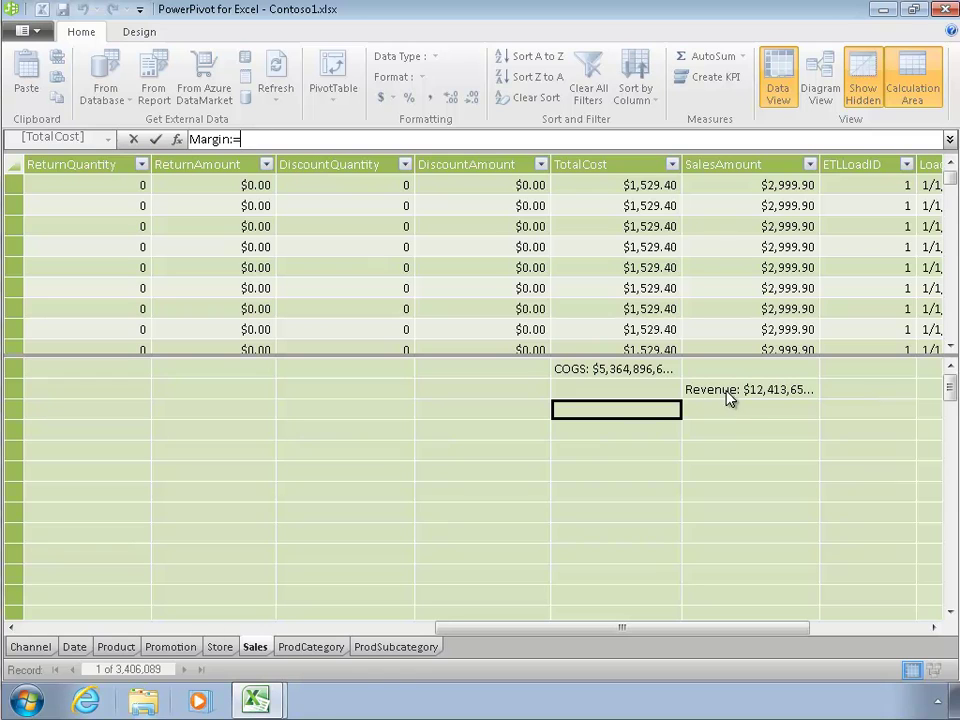
left_click(755, 393)
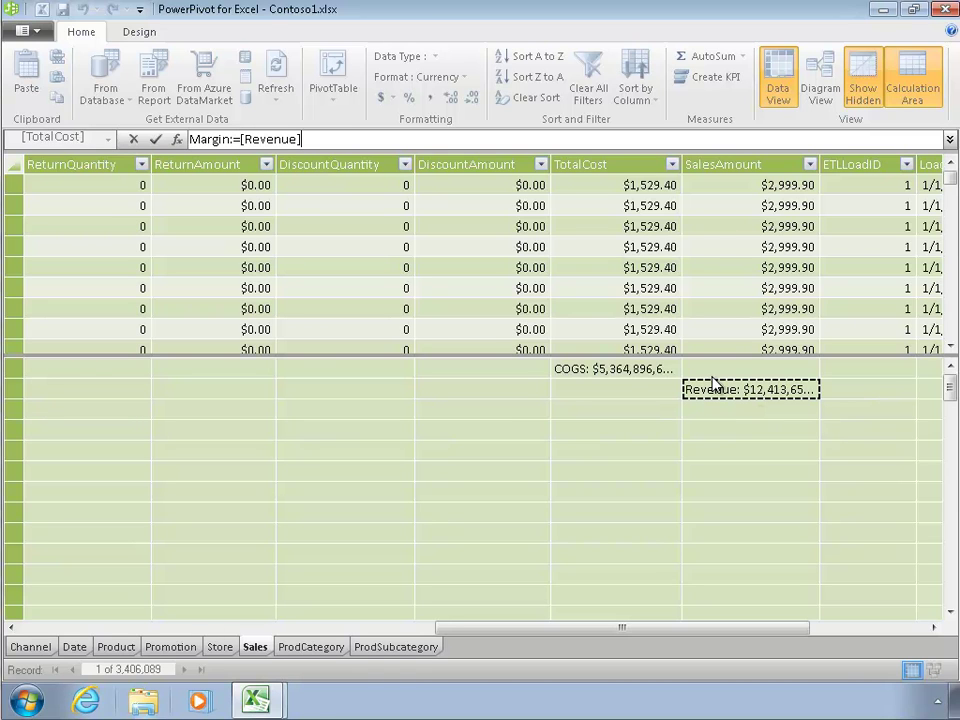
type("-")
left_click(638, 372)
key("Return")
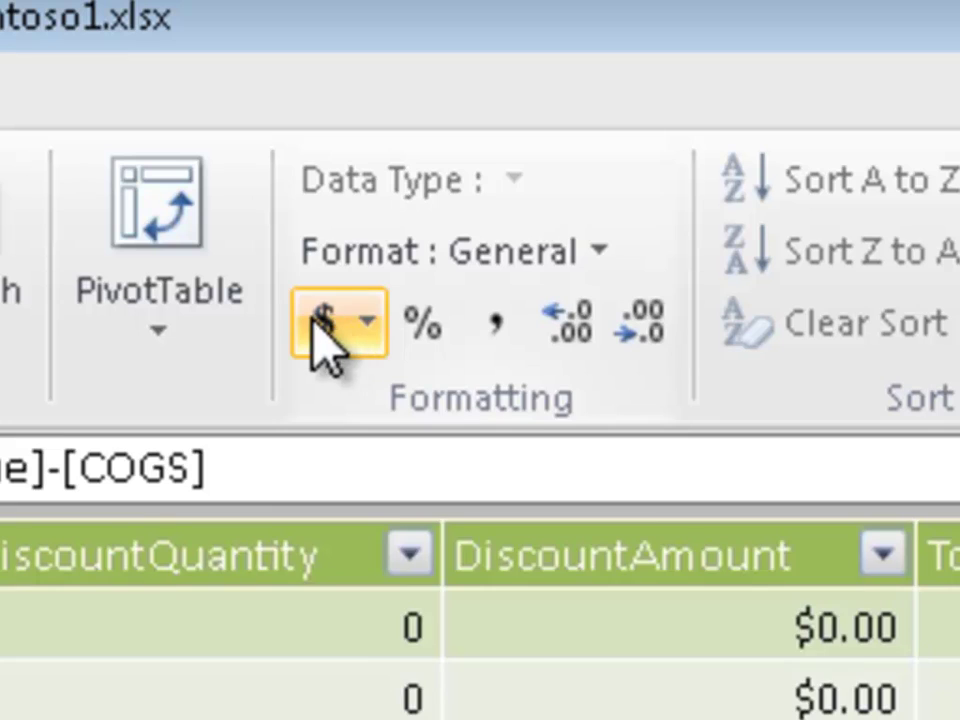
- Format Margin as $ English (United States) currency and widen the SalesAmount column
left_click(315, 322)
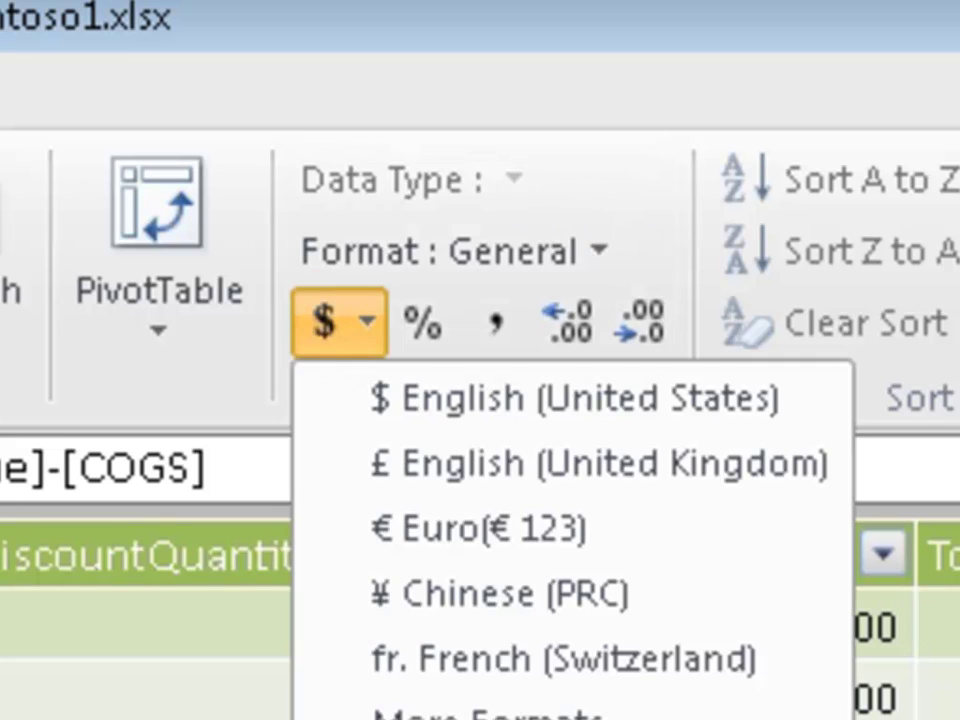
left_click(462, 398)
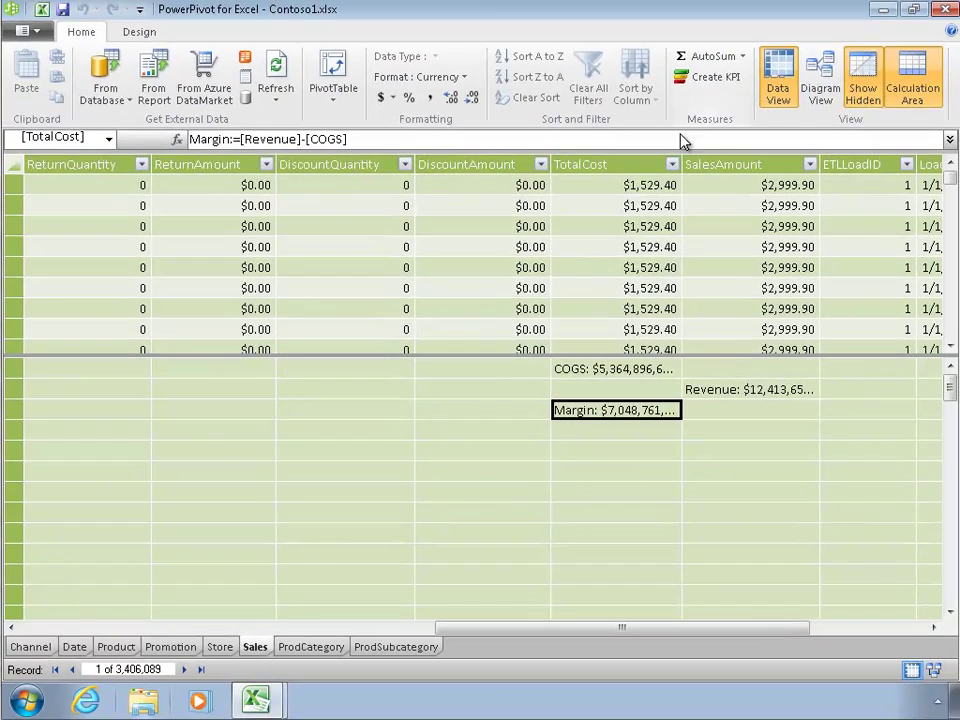
left_click_drag(683, 164, 722, 165)
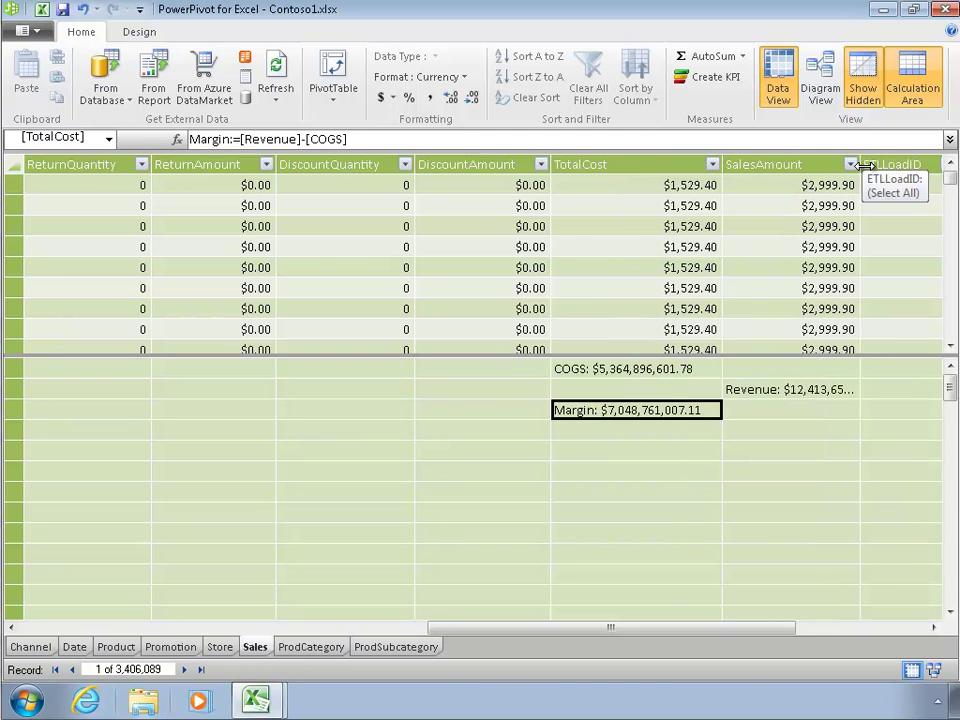
left_click_drag(866, 164, 923, 164)
left_click(817, 452)
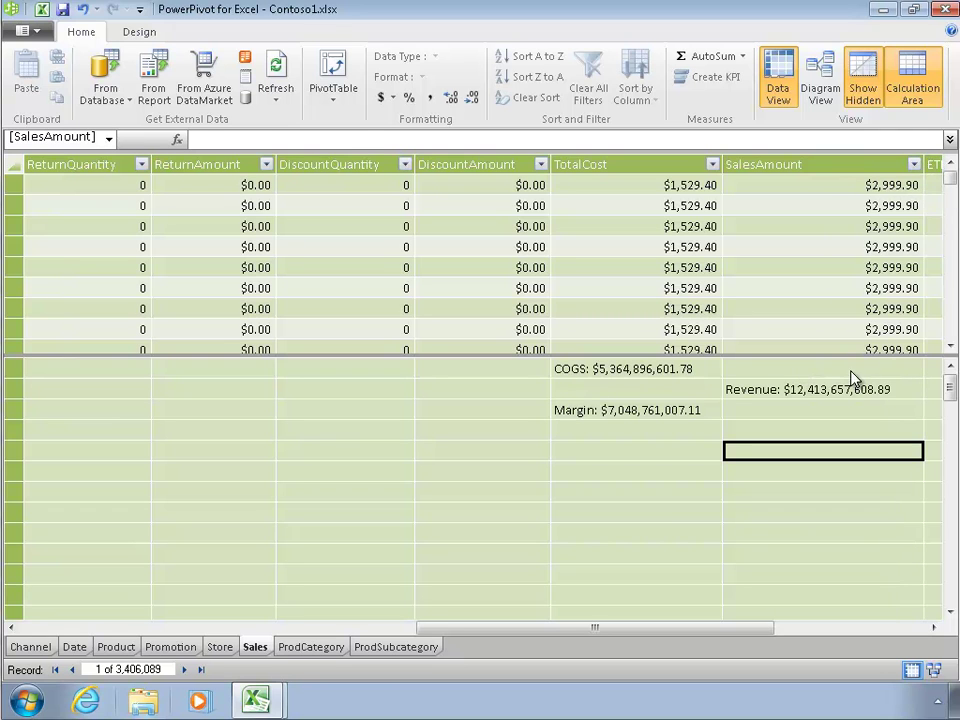
- Round the Revenue and COGS measures to whole dollars by removing two decimals each
left_click(851, 397)
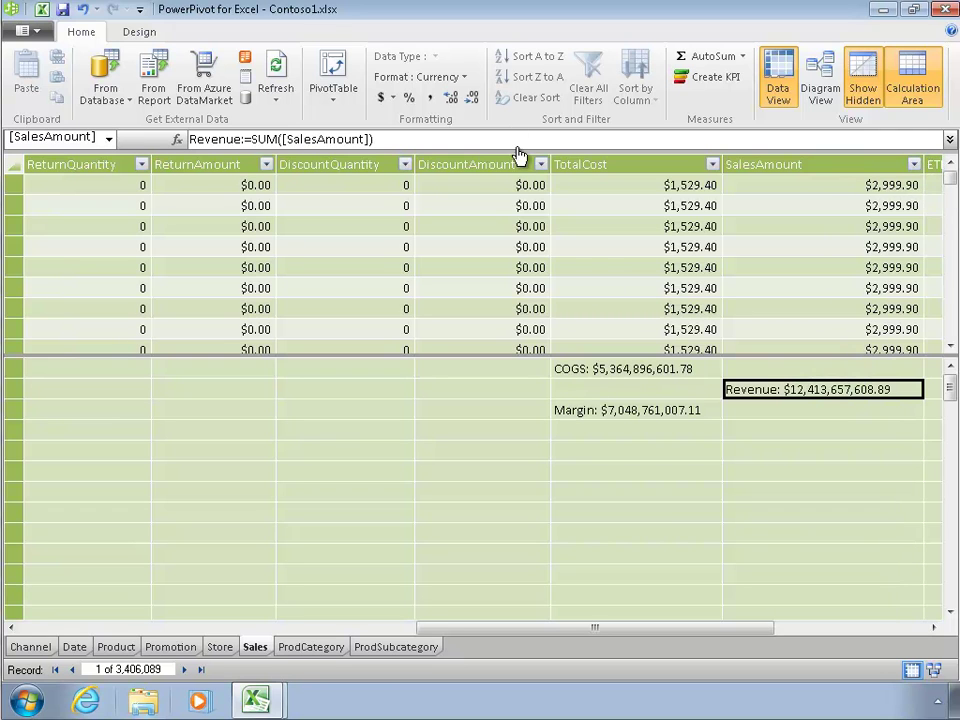
left_click(472, 97)
left_click(472, 97)
left_click(628, 372)
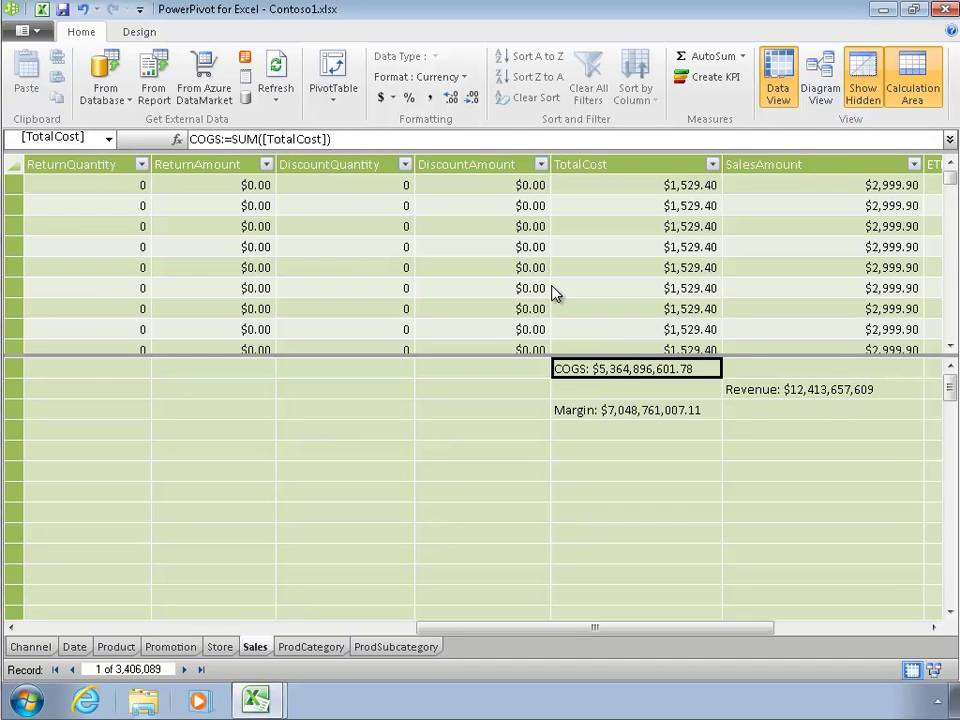
left_click(472, 97)
left_click(472, 97)
left_click(688, 412)
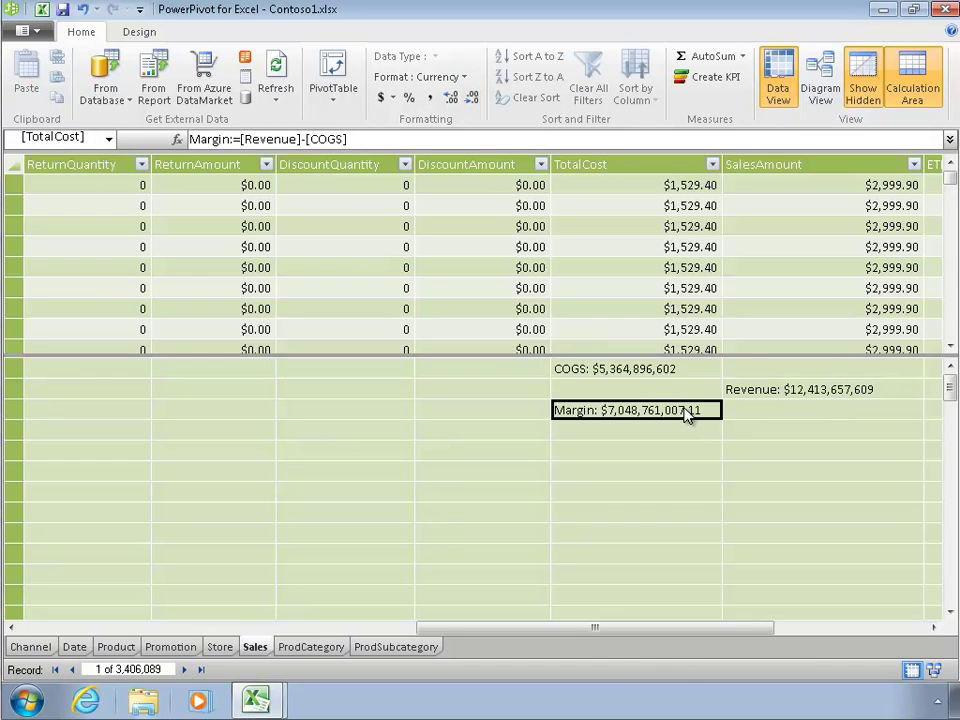
left_click(472, 97)
left_click(472, 97)
- Round Margin, then add [GM %]:=([Revenue]-[COGS])/[Revenue] formatted as a one-decimal percentage
left_click(578, 432)
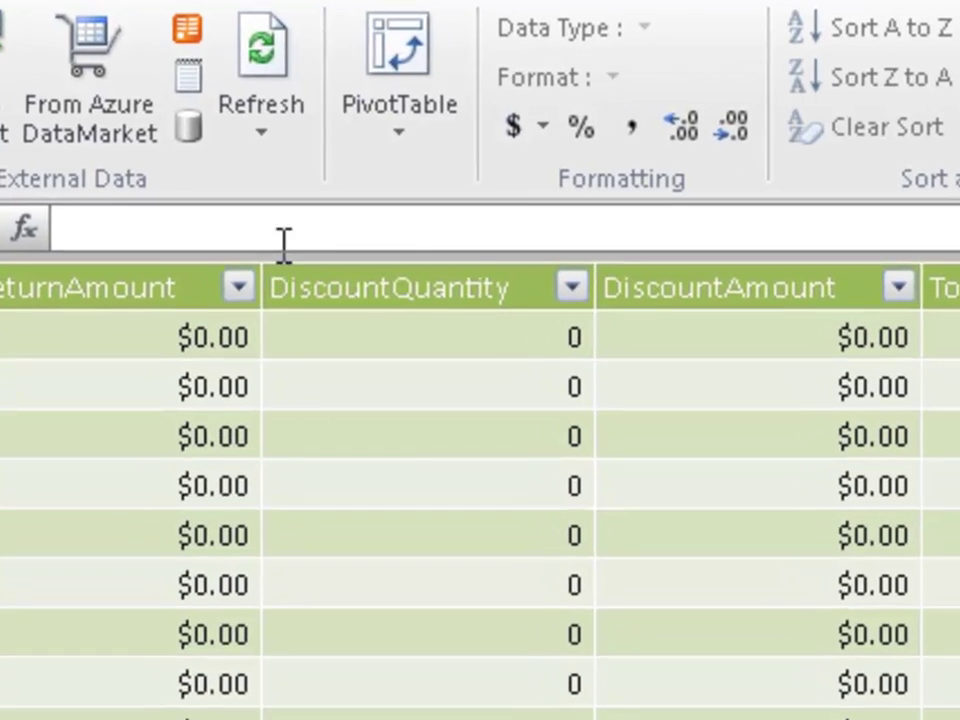
left_click(286, 139)
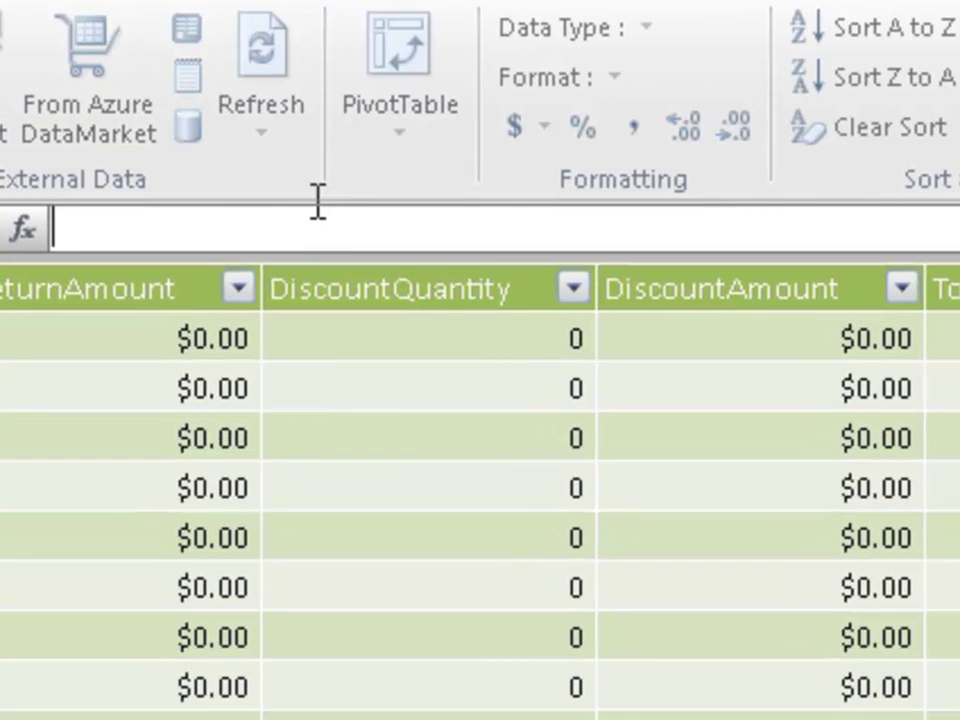
type("[GM")
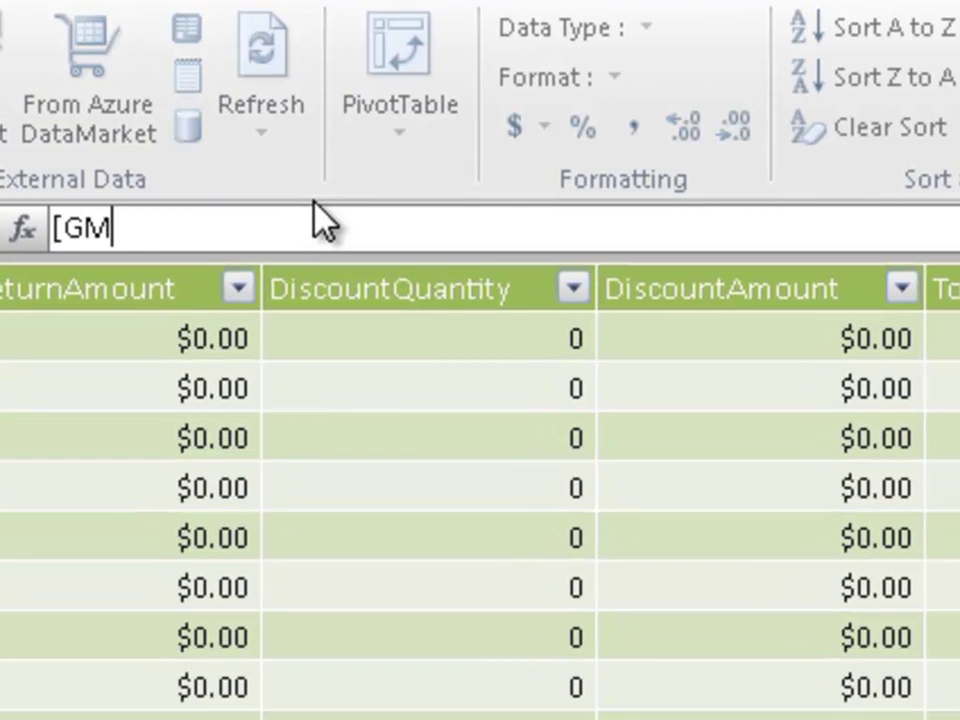
type(" %]")
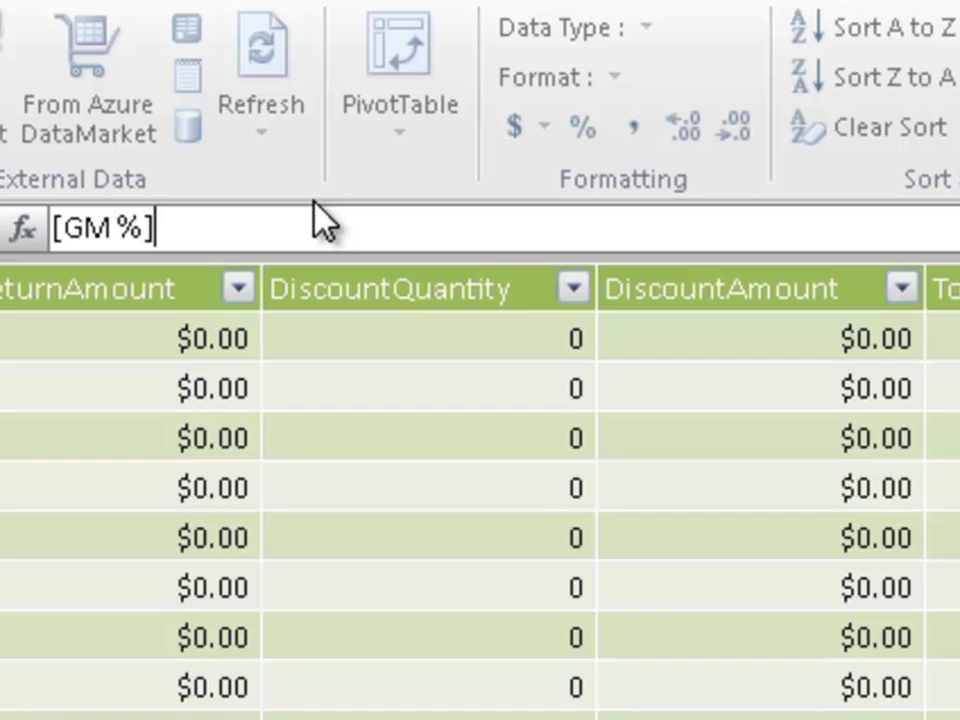
type(":=(")
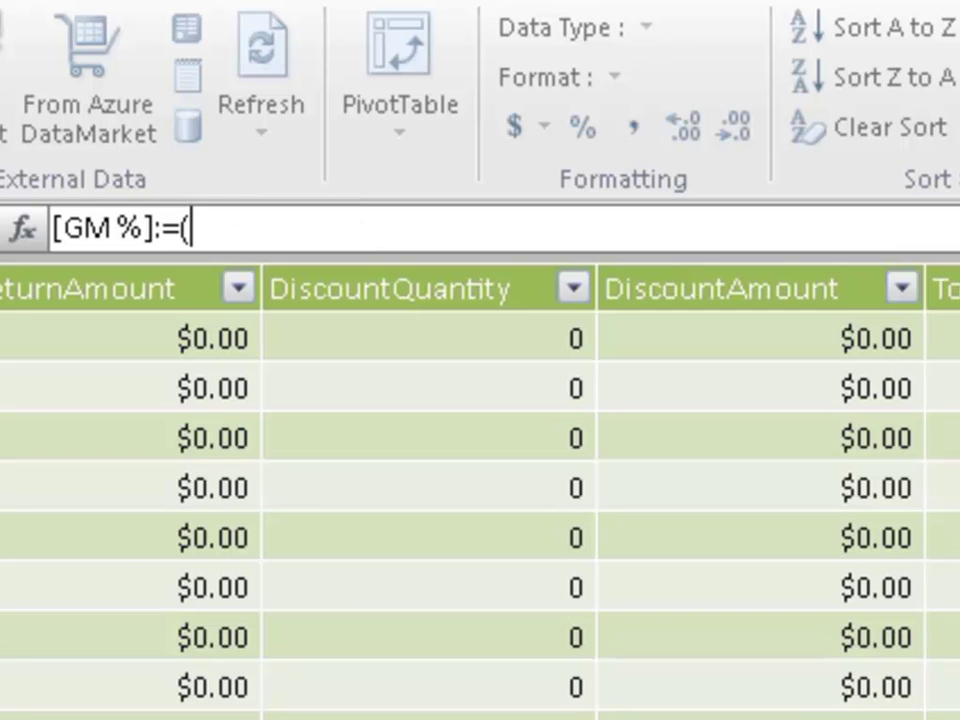
type("[Revenue]")
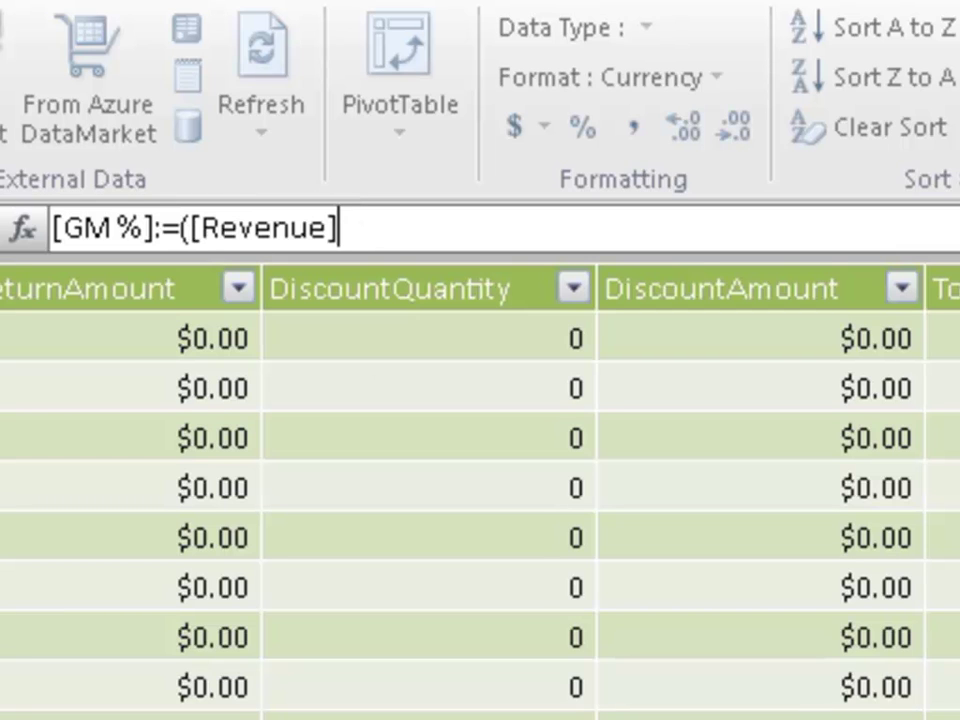
type("-[COGS]")
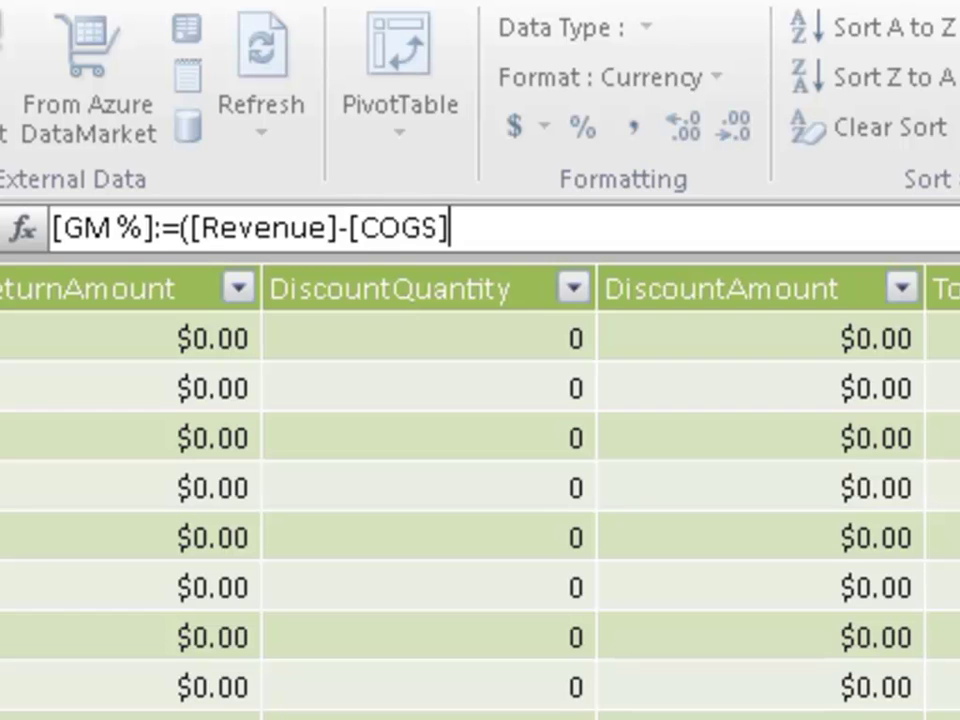
type(")/")
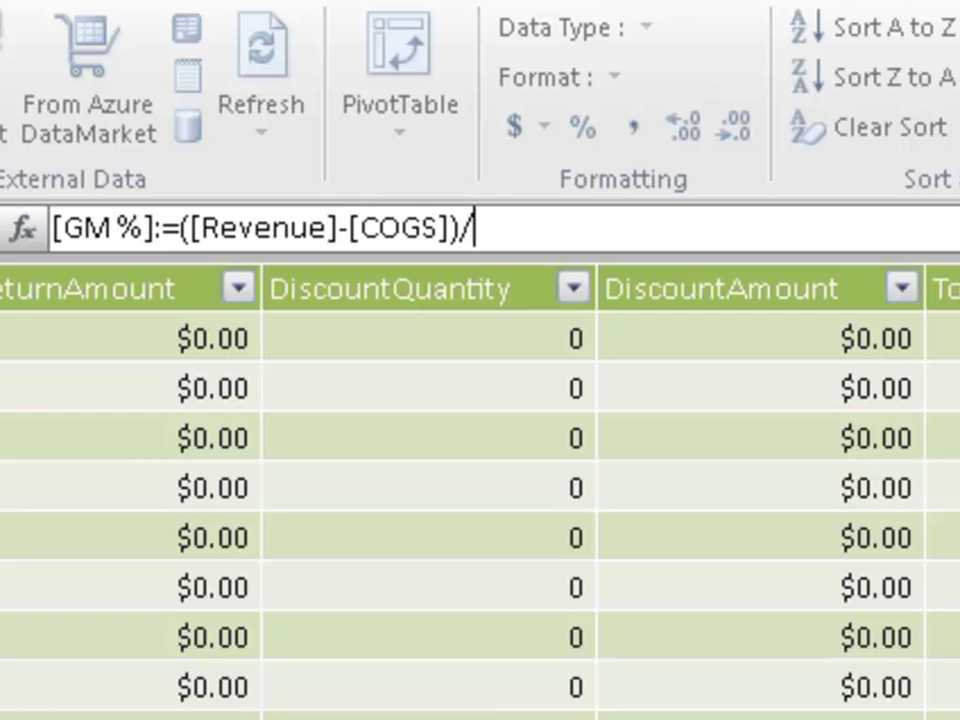
type("[Revenue]")
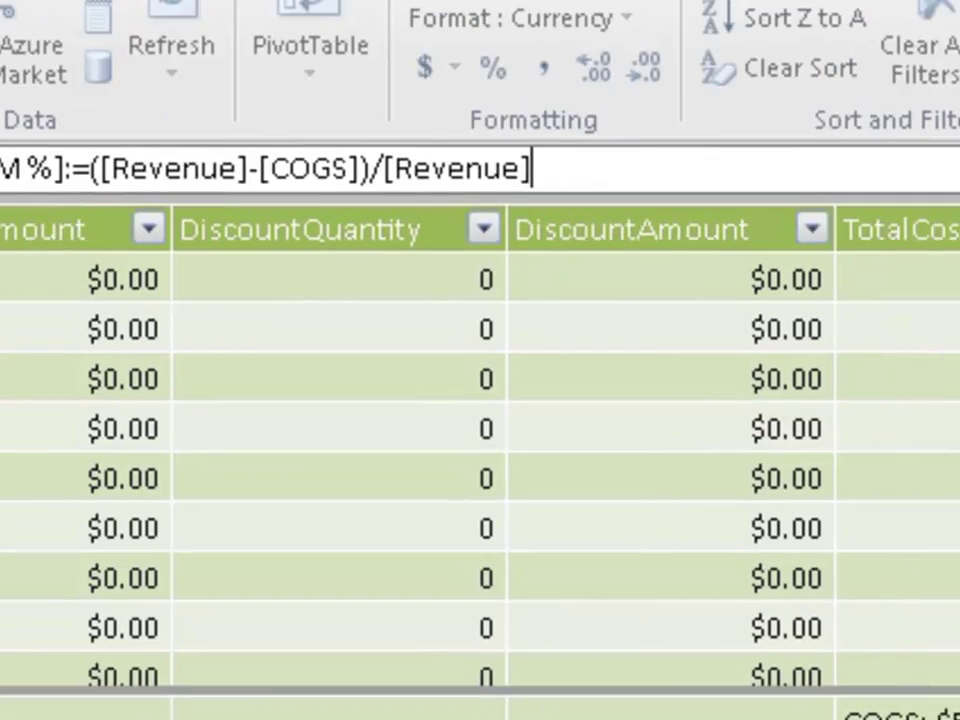
key("Return")
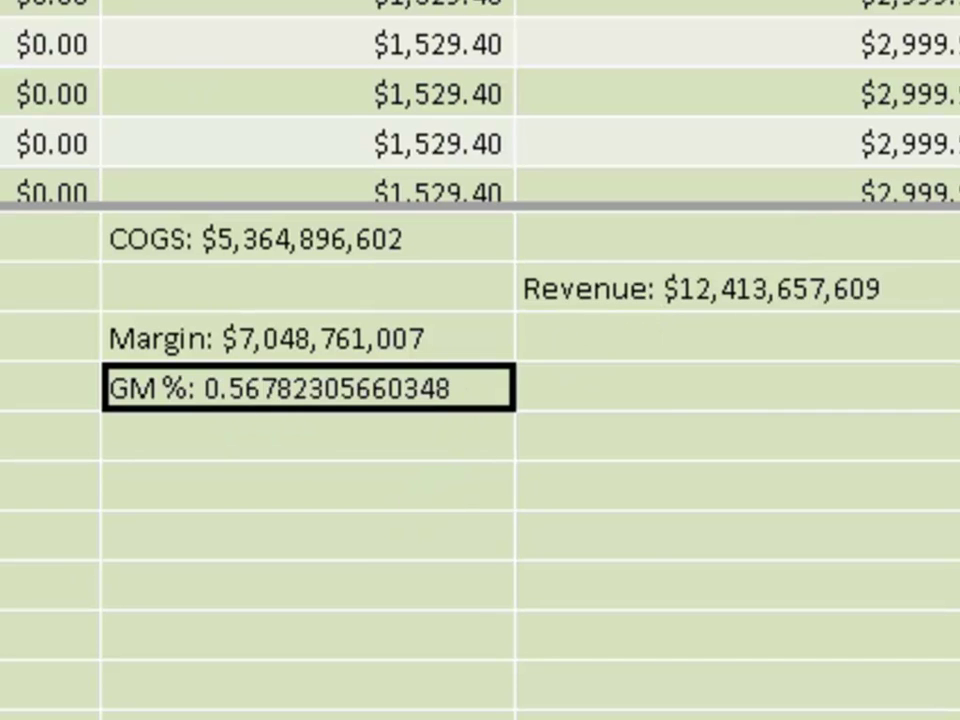
key("ctrl+shift+5")
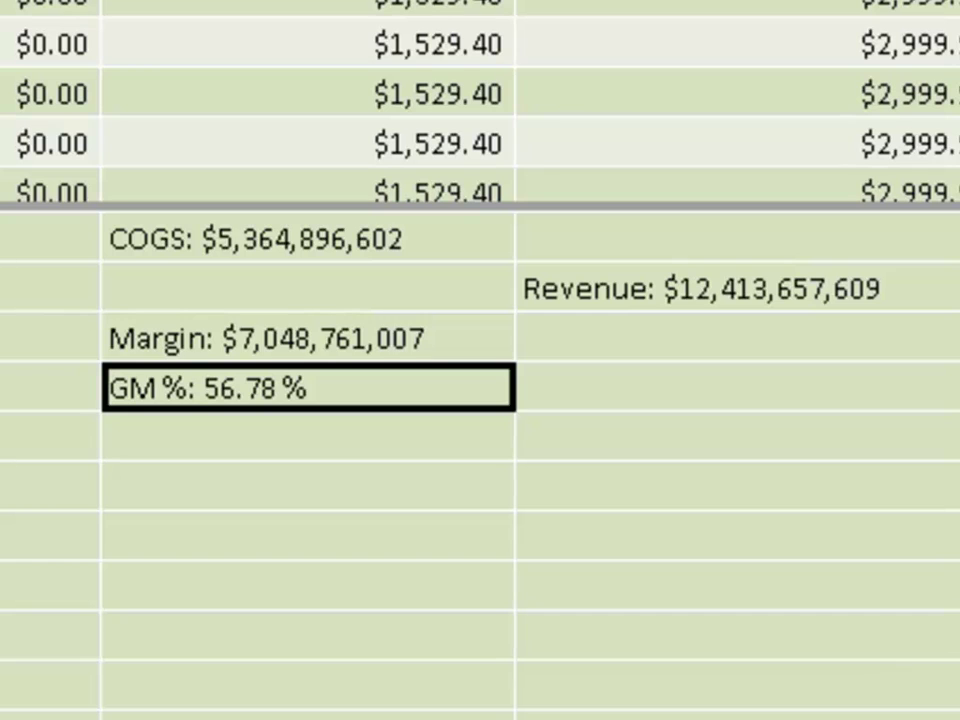
key("alt+h")
key("9")
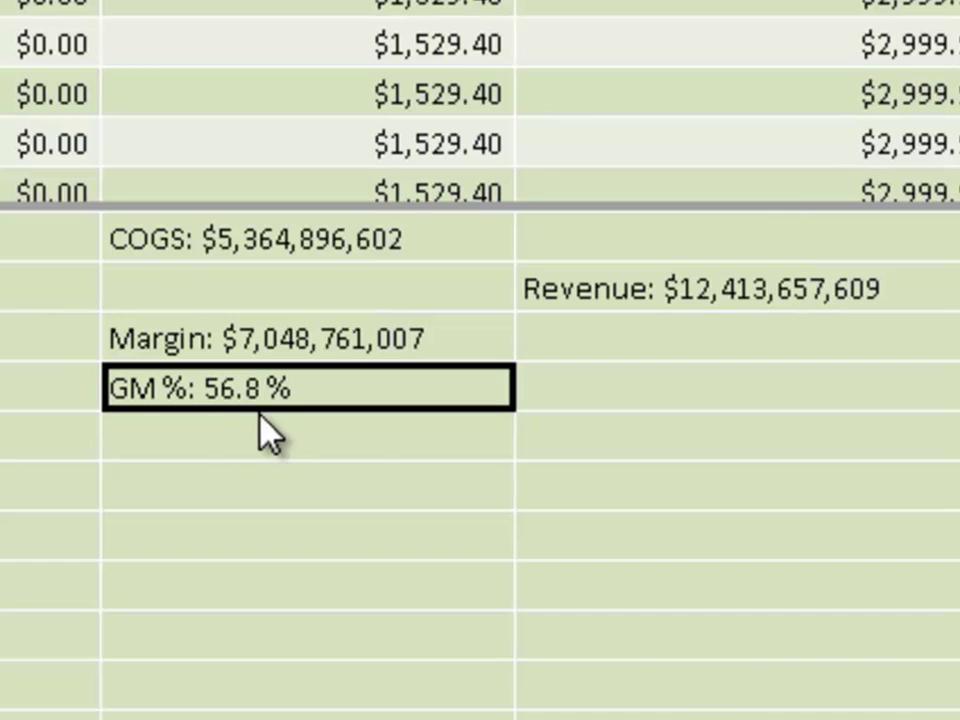
- Return to the workbook and refresh the PowerPivot Field List to show the new Sales measures
left_click(20, 337)
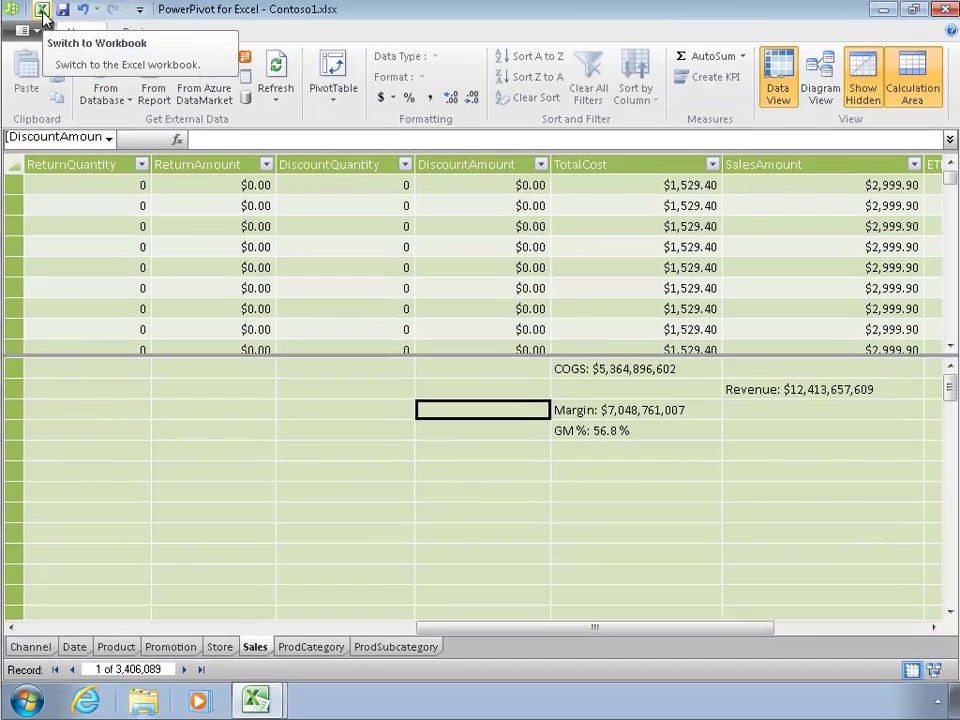
left_click(44, 14)
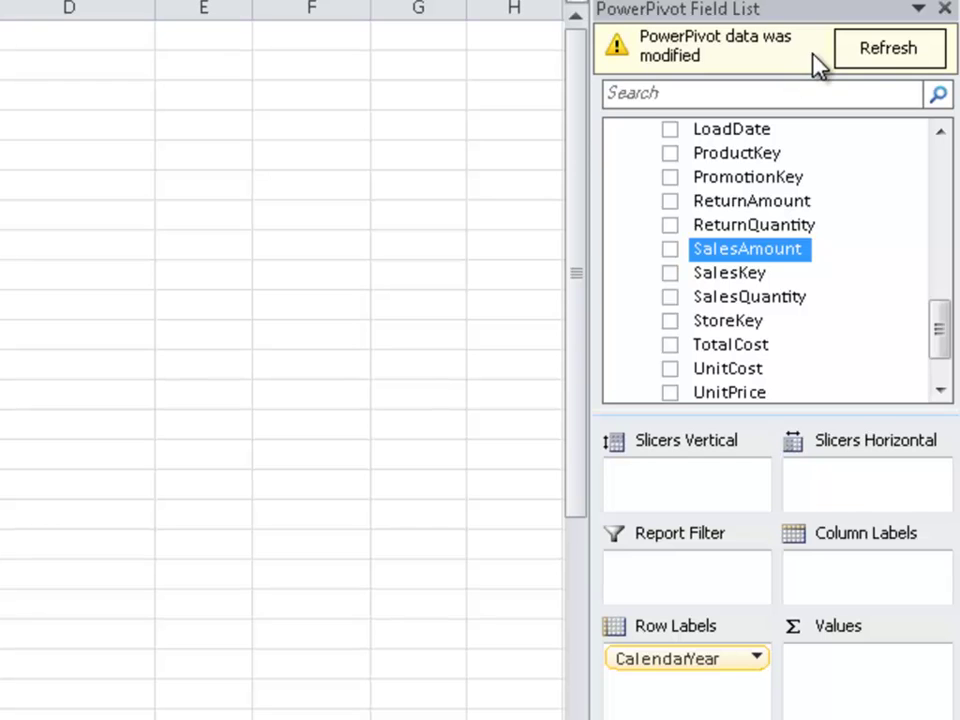
scroll(945, 354, "down", 3)
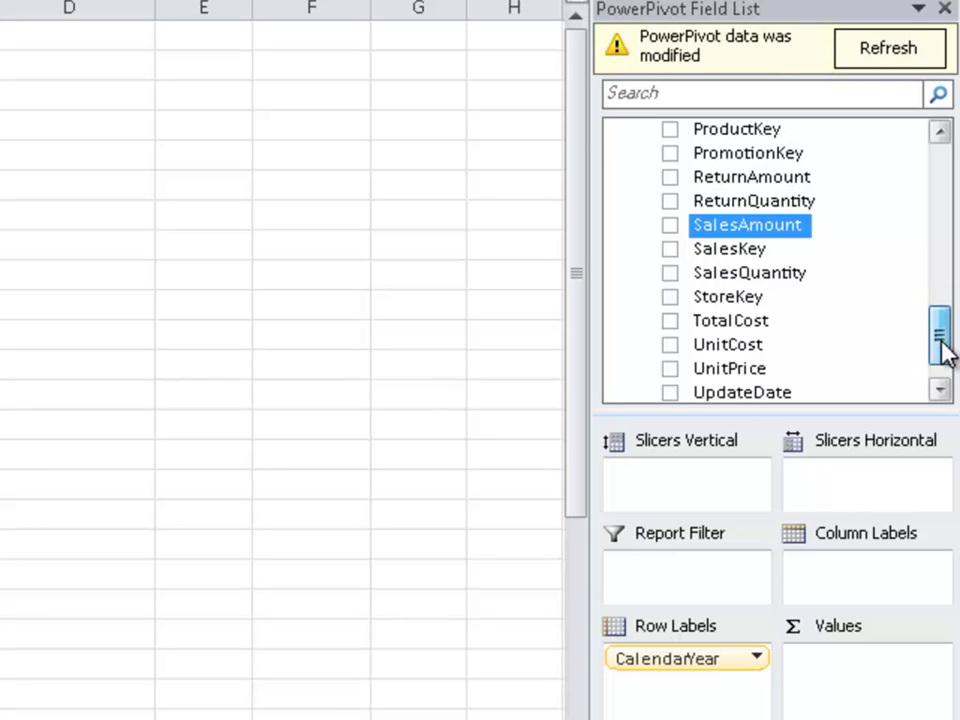
mouse_move(945, 370)
left_mouse_down()
mouse_move(934, 291)
mouse_move(936, 274)
mouse_move(945, 358)
mouse_move(945, 251)
mouse_move(948, 365)
left_mouse_up()
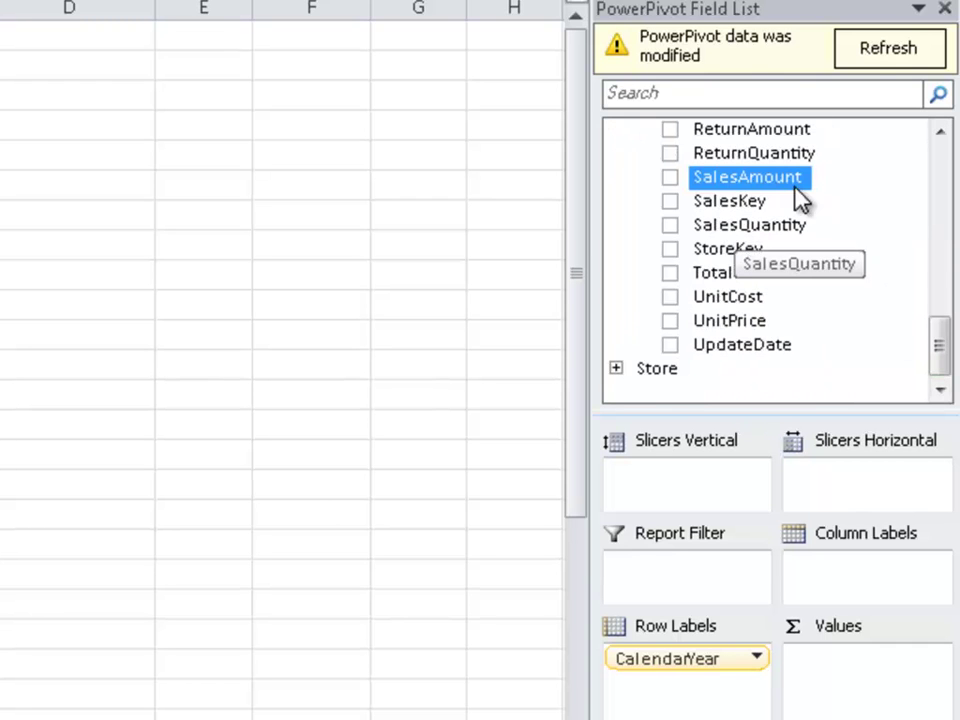
left_click(879, 47)
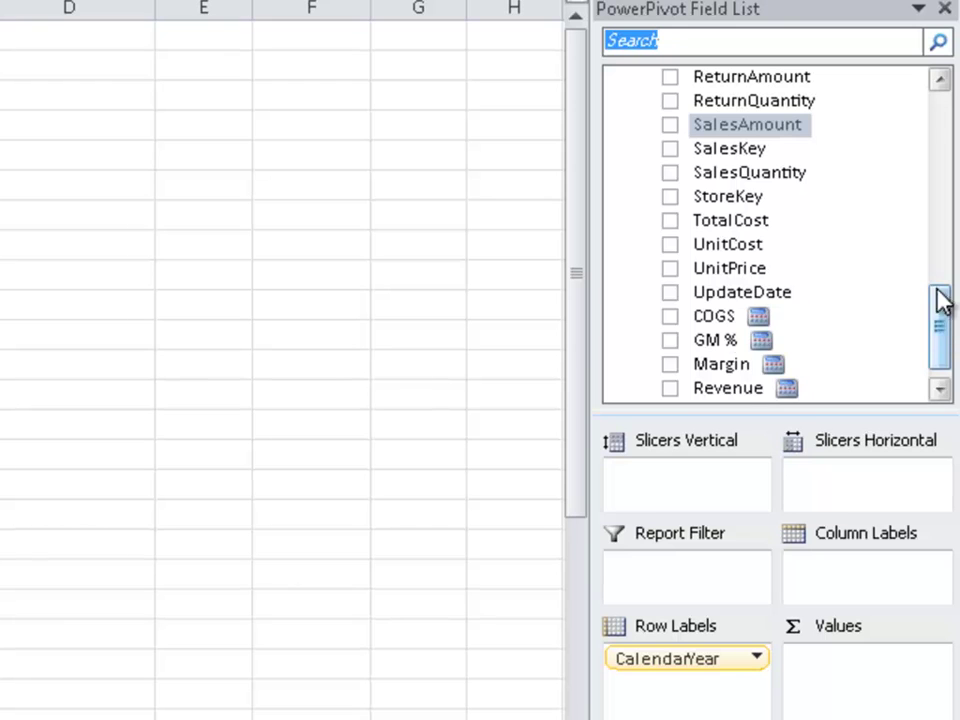
left_click_drag(940, 298, 945, 311)
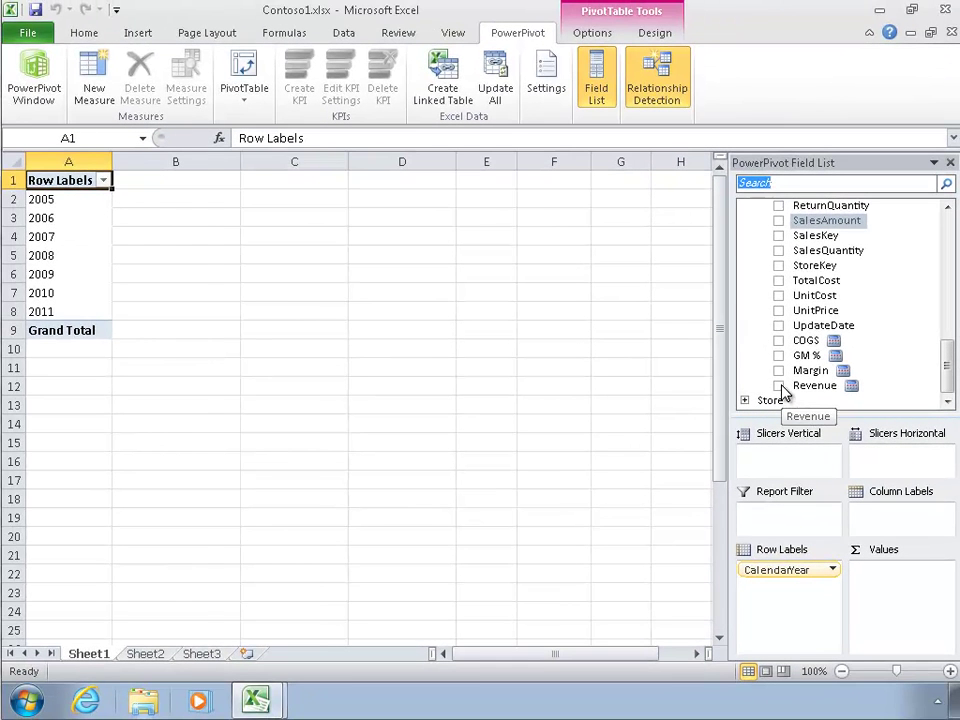
- Add Revenue, COGS, Margin and GM % to the pivot table values
left_click(779, 386)
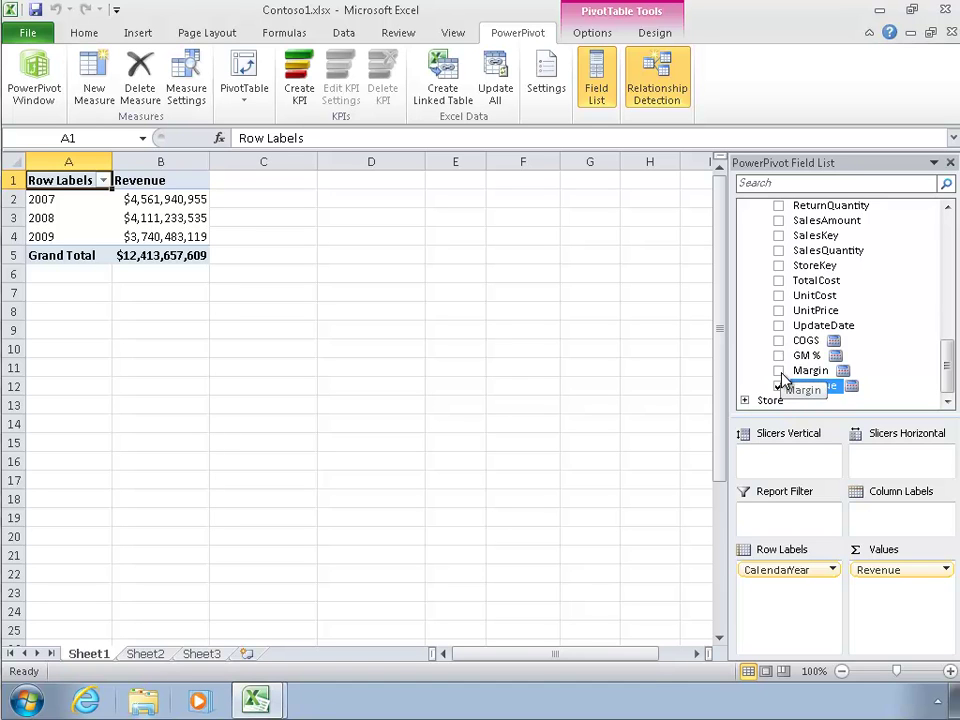
left_click(779, 341)
left_click(779, 370)
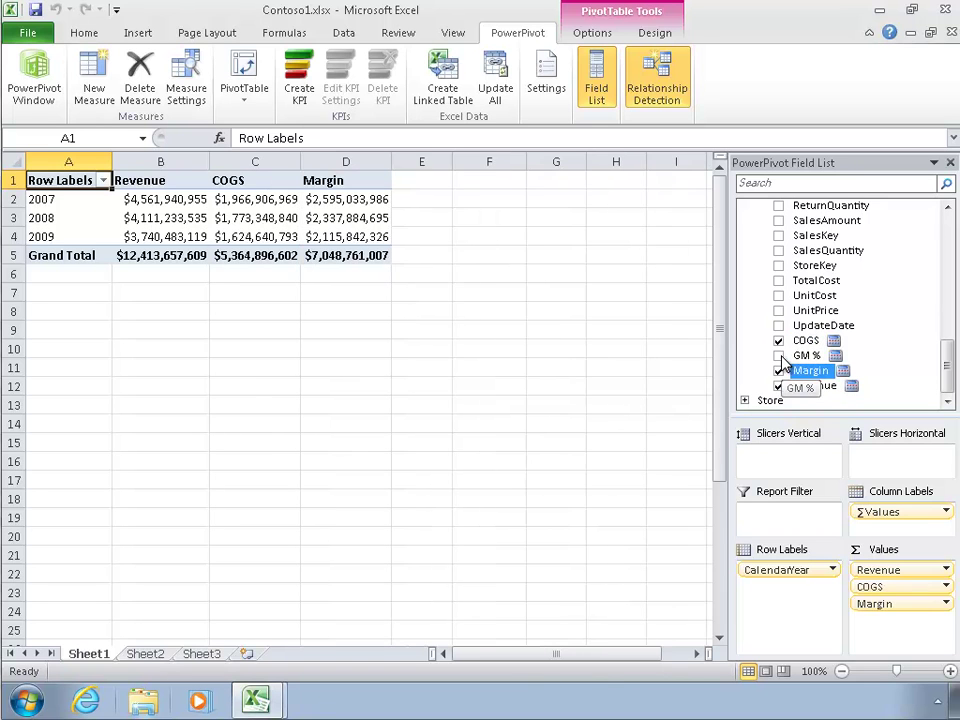
left_click(780, 356)
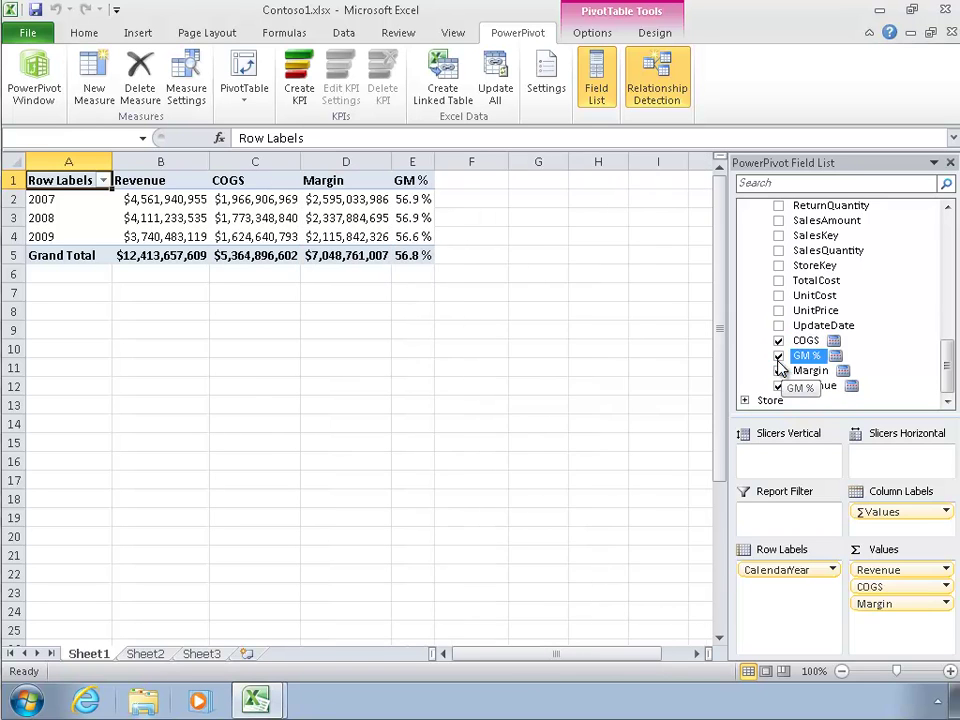
- Inspect the GM % values for 2007–2009 and the Revenue and COGS grand totals
left_click(415, 204)
left_click(410, 217)
left_click(408, 237)
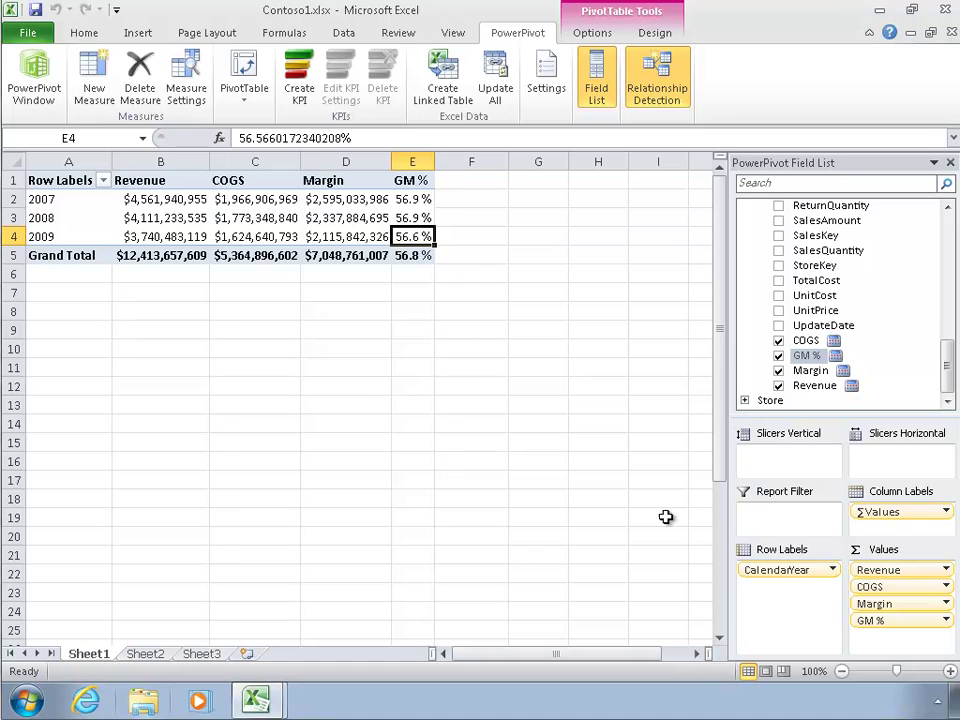
left_click(272, 256)
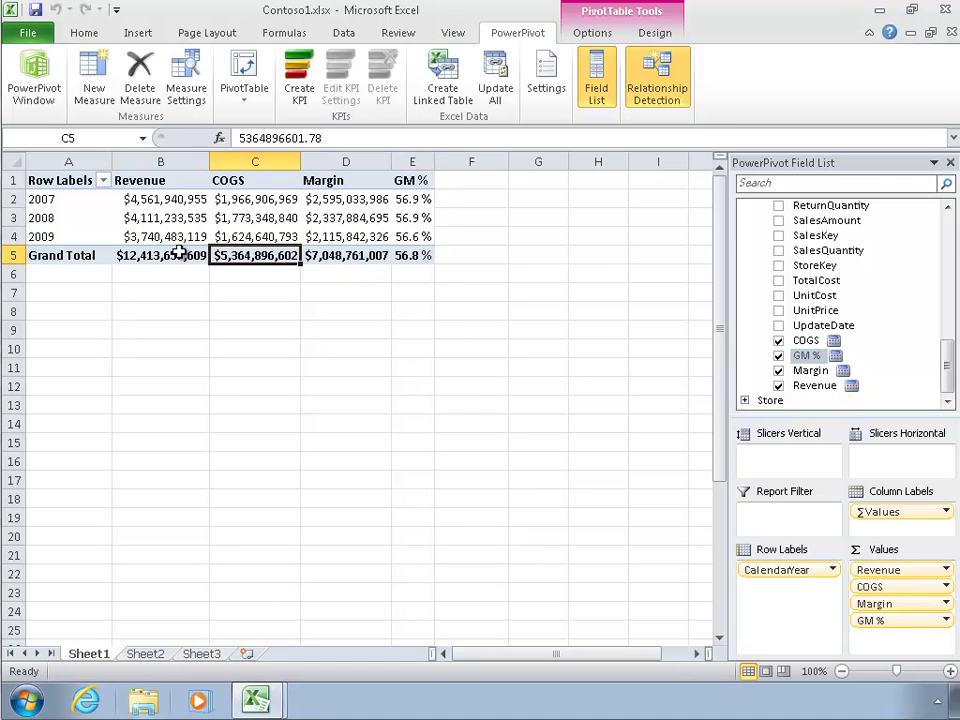
left_click(178, 253)
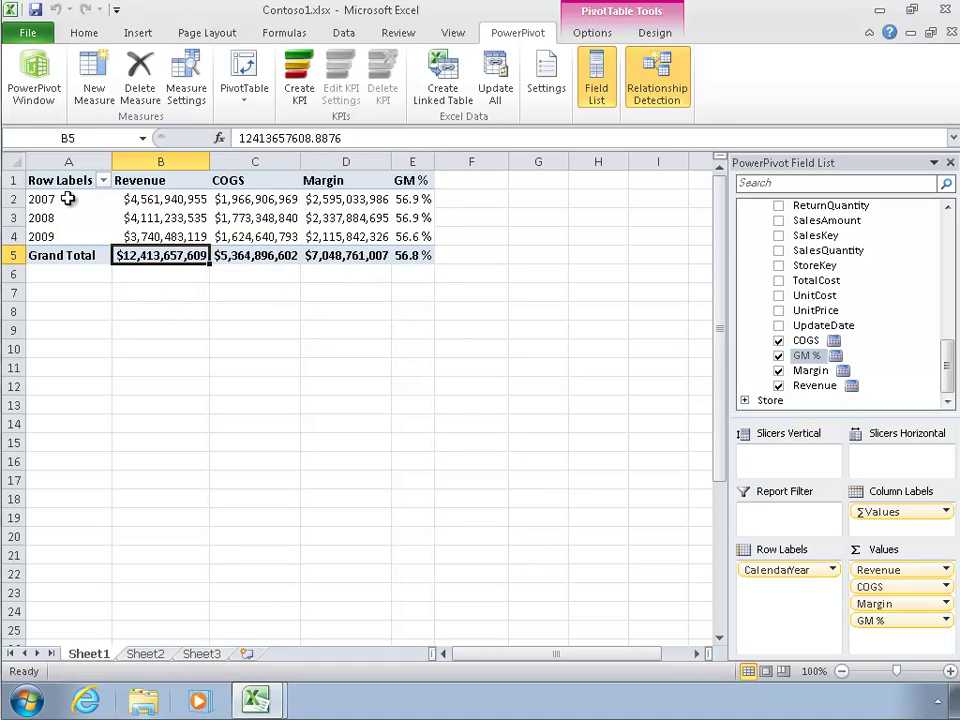
left_click_drag(67, 198, 64, 237)
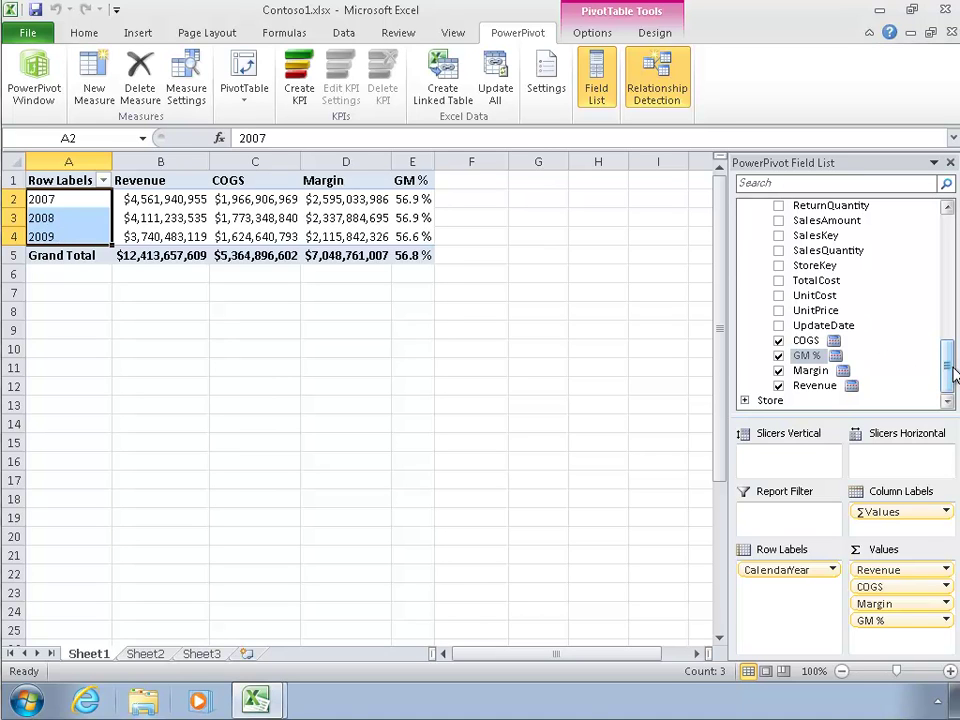
left_click_drag(950, 375, 944, 230)
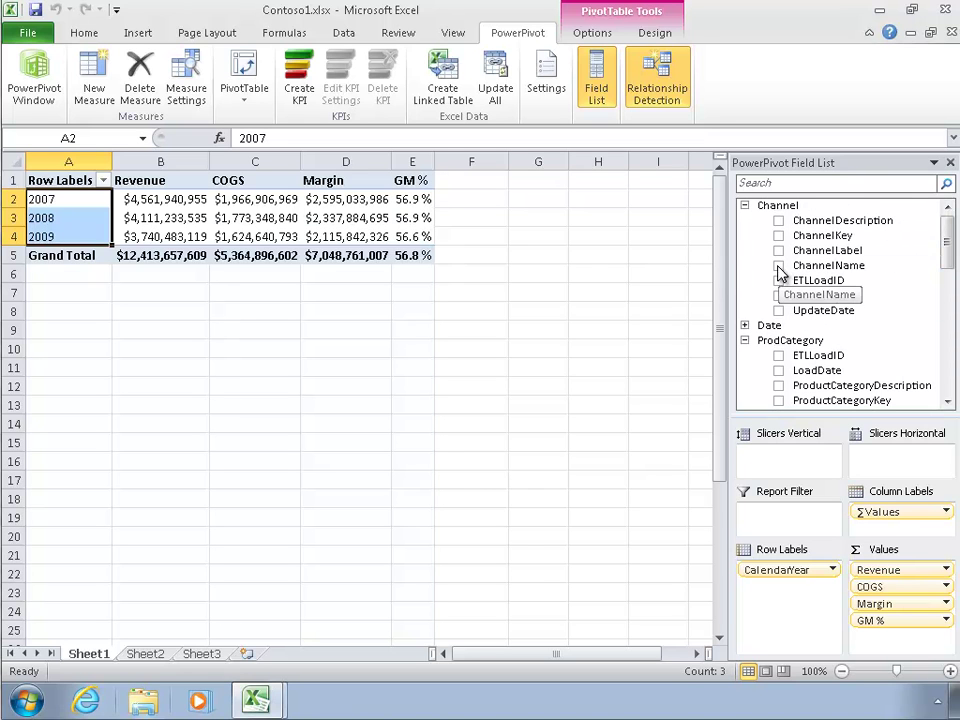
- Add ChannelDescription to the row labels under each year and check the 2007 Catalog revenue
left_click(779, 221)
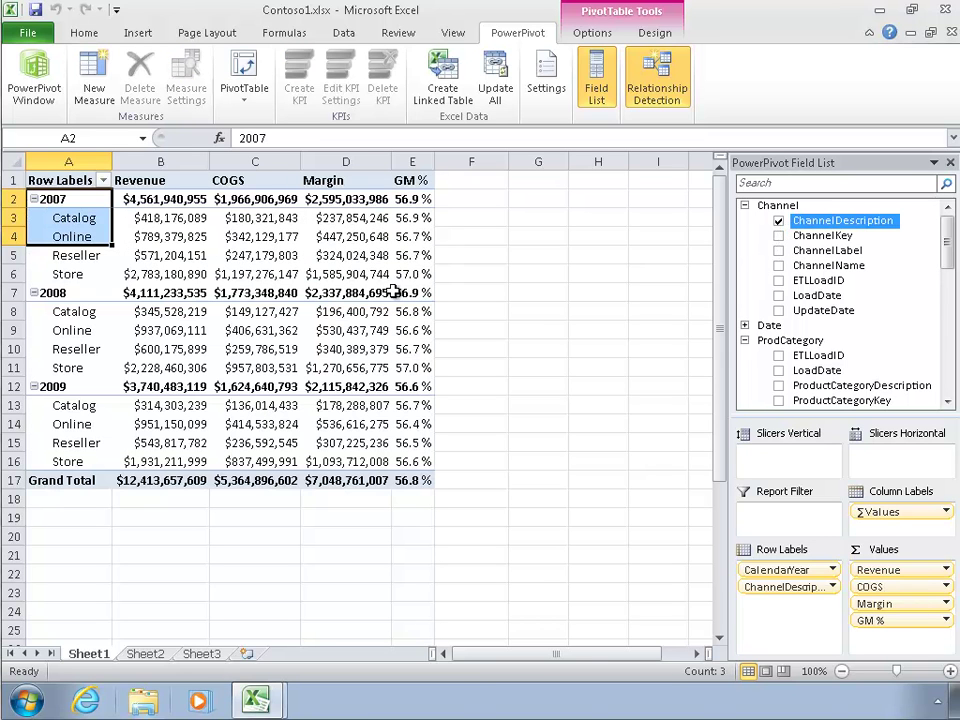
left_click(145, 219)
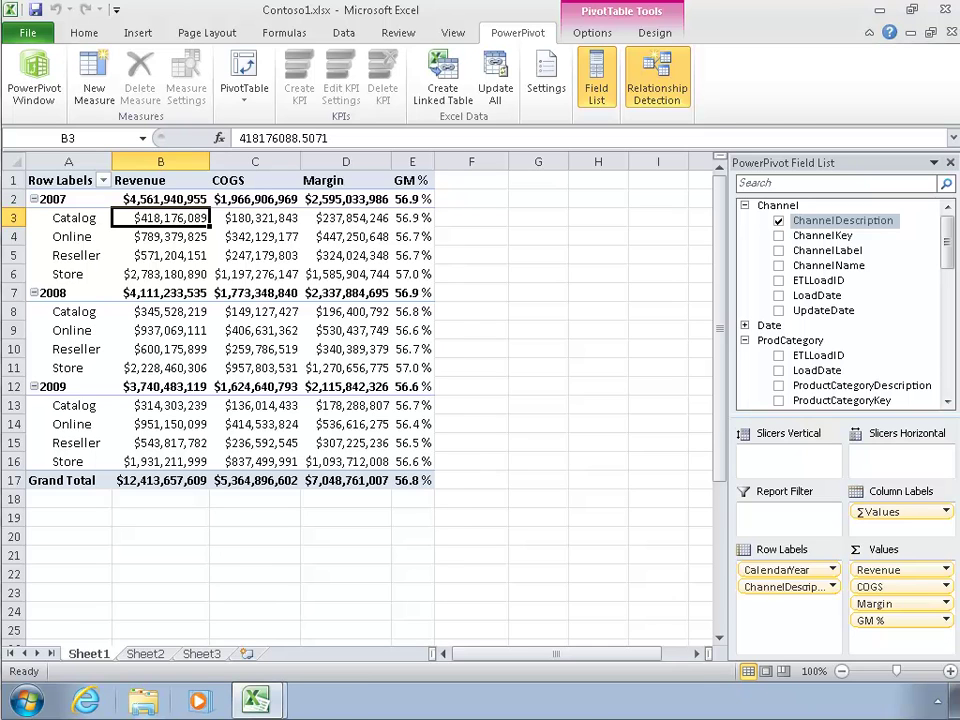
- Return to the PowerPivot Sales table and review Revenue's SUM of SalesAmount formula, leaving it unchanged
left_click(24, 62)
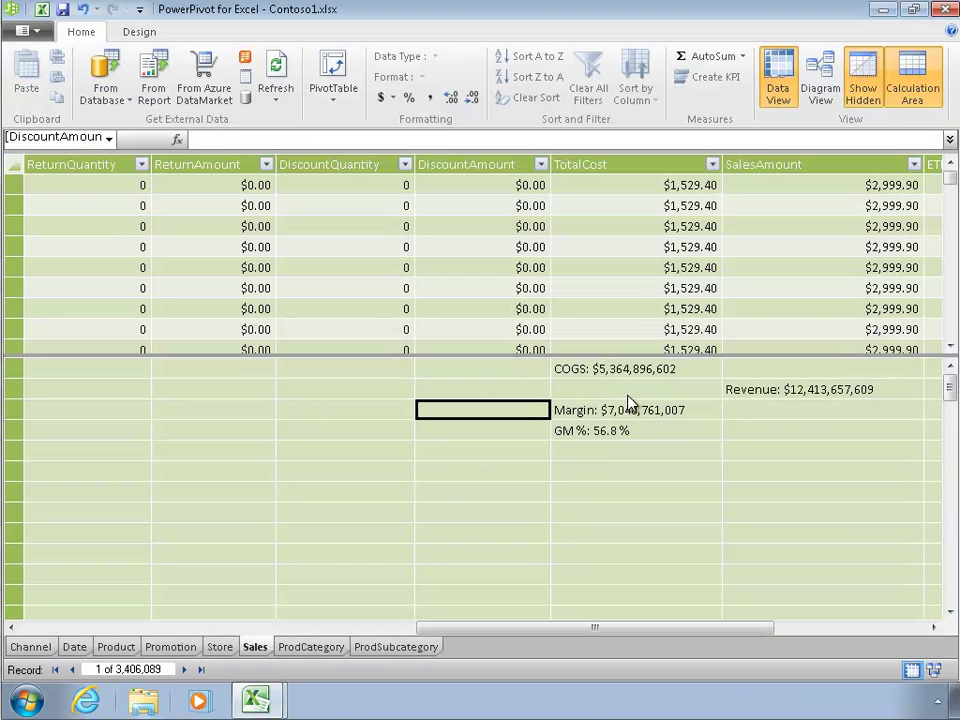
left_click(800, 394)
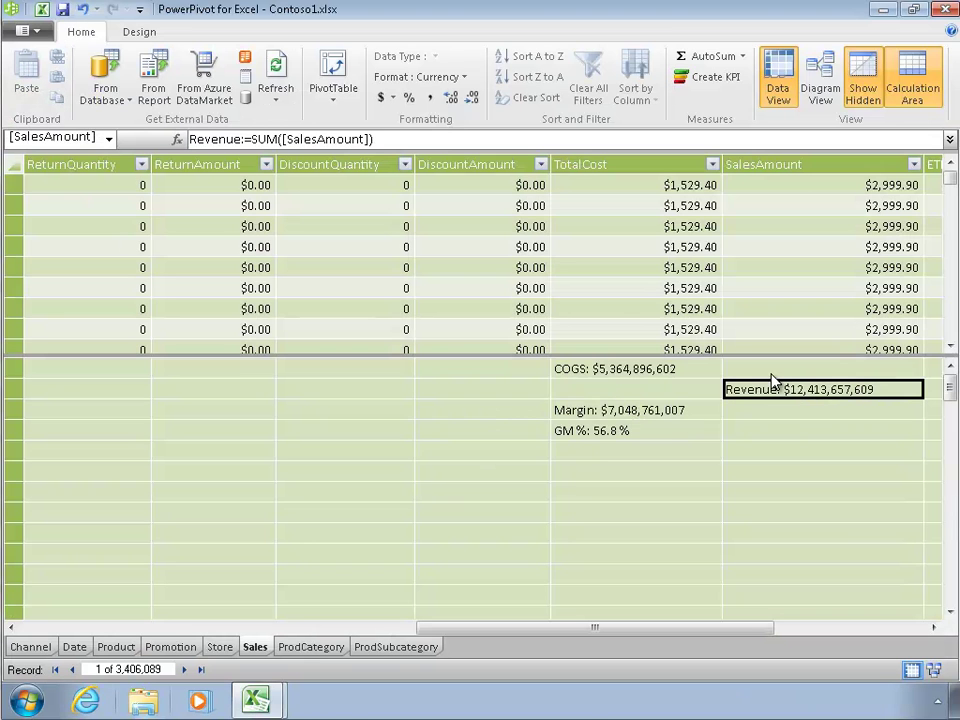
left_click(367, 139)
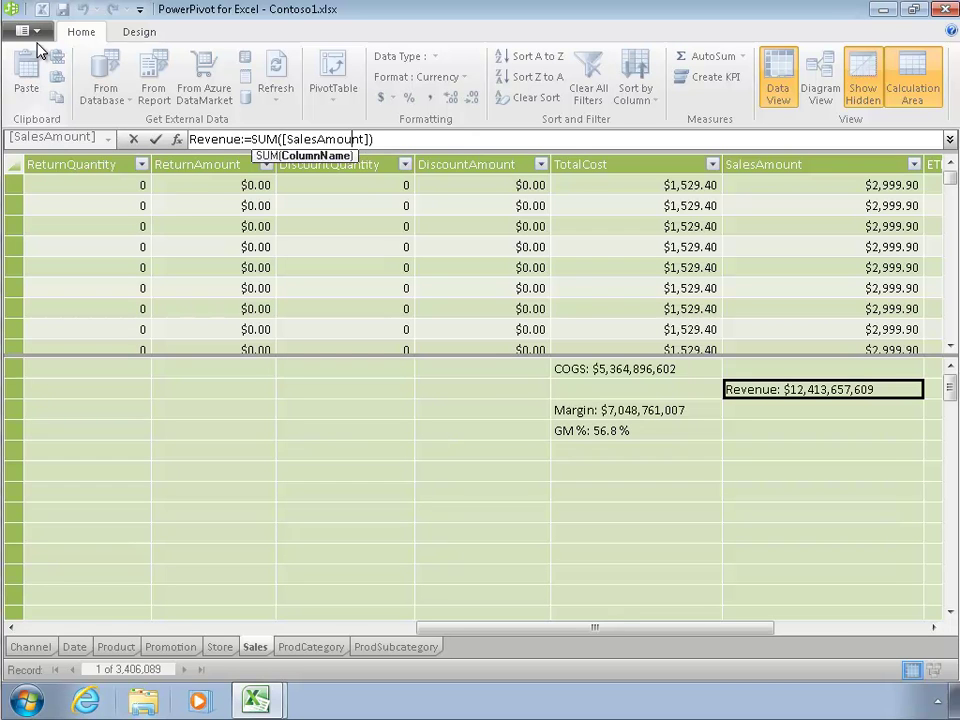
left_click(306, 412)
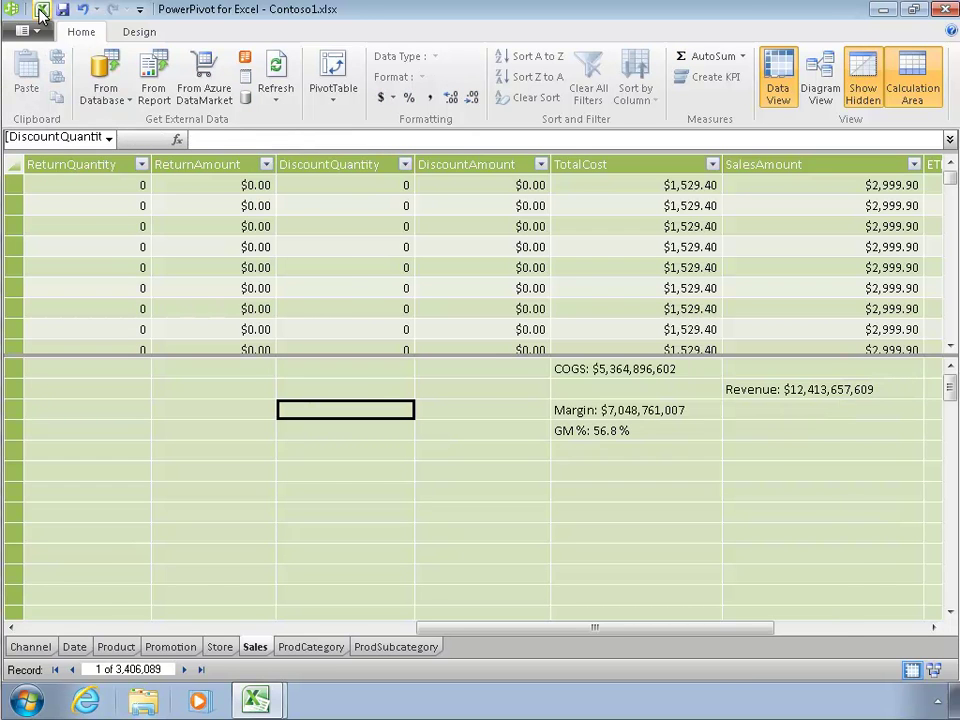